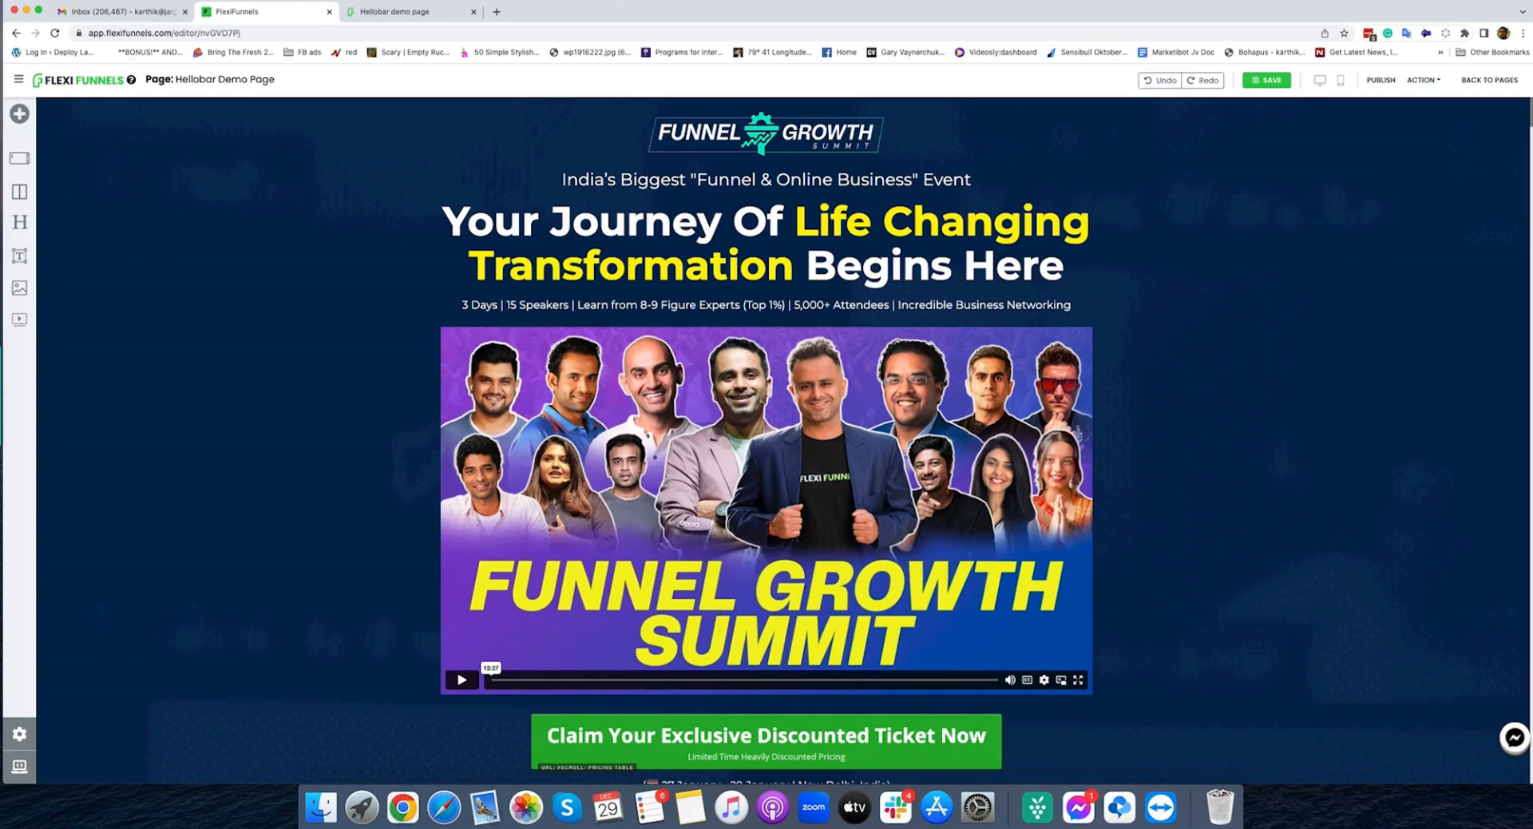
Add a HelloBar with Timer section at the top of the page
{"action": "left_click", "coordinate": [21, 114]}
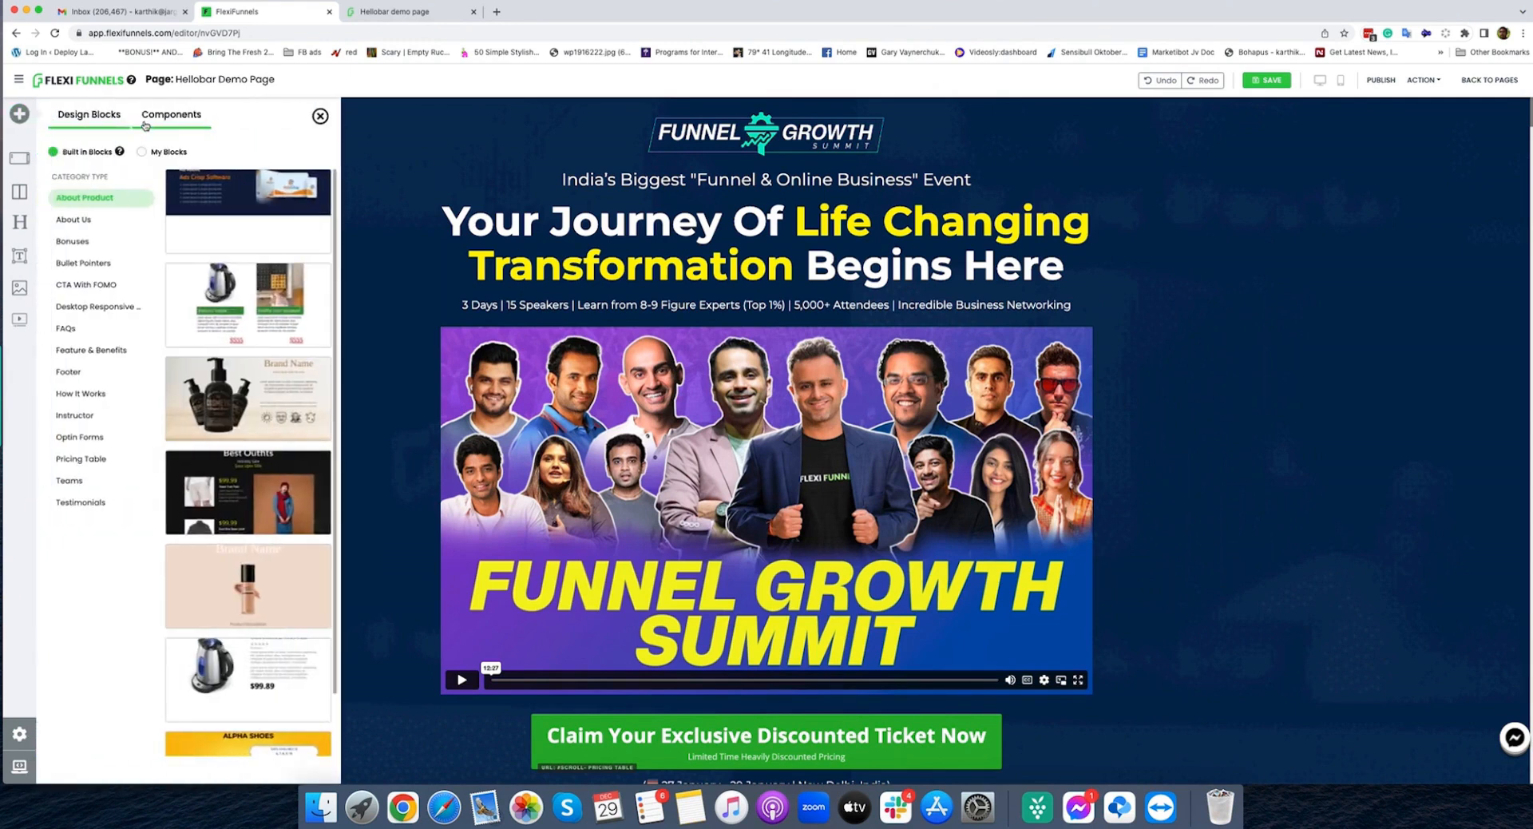
{"action": "left_click", "coordinate": [155, 122]}
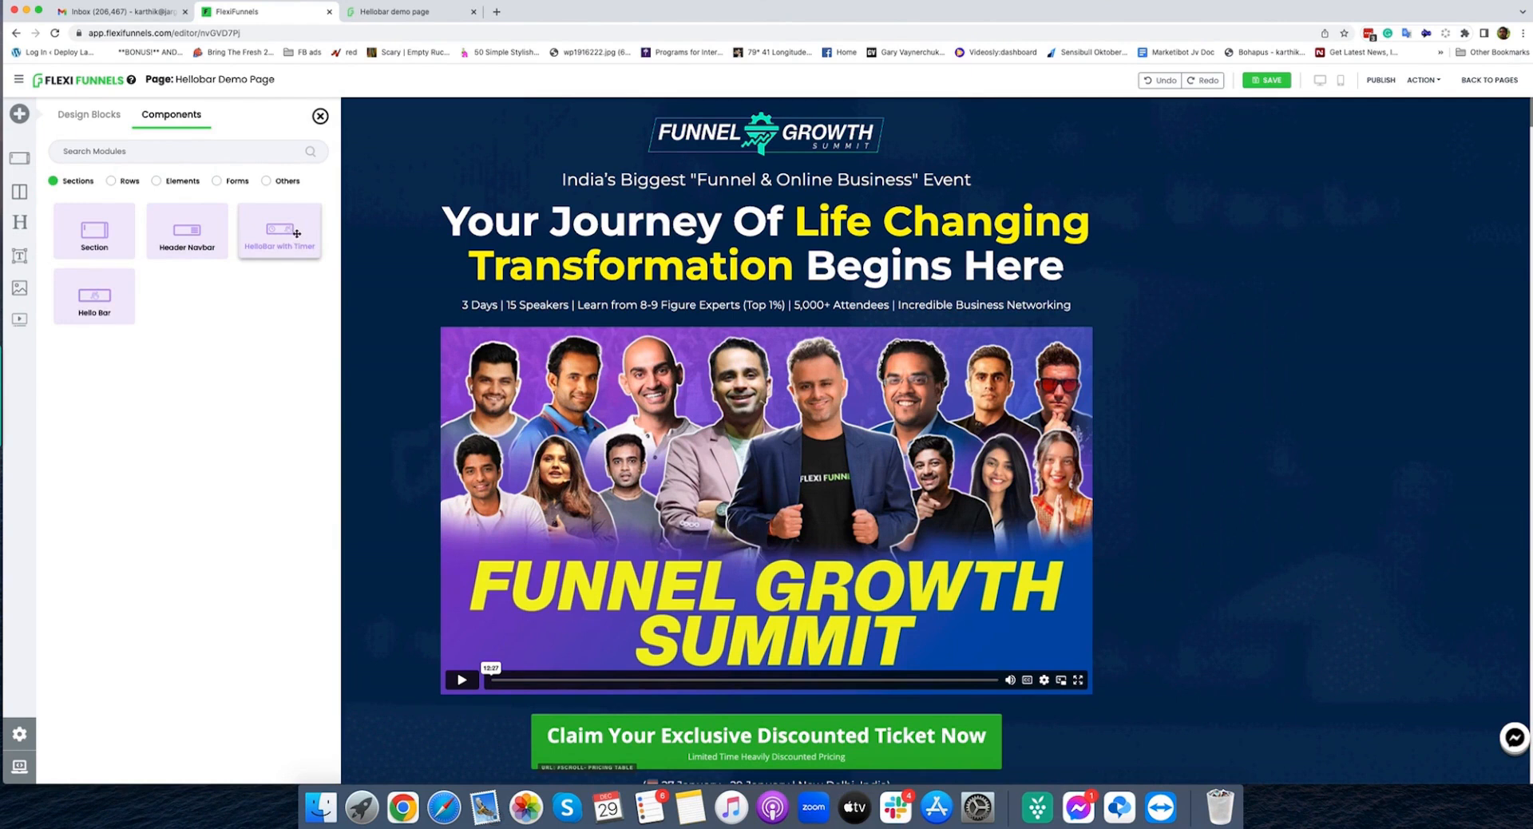
{"action": "left_click_drag", "start_coordinate": [292, 236], "coordinate": [531, 111]}
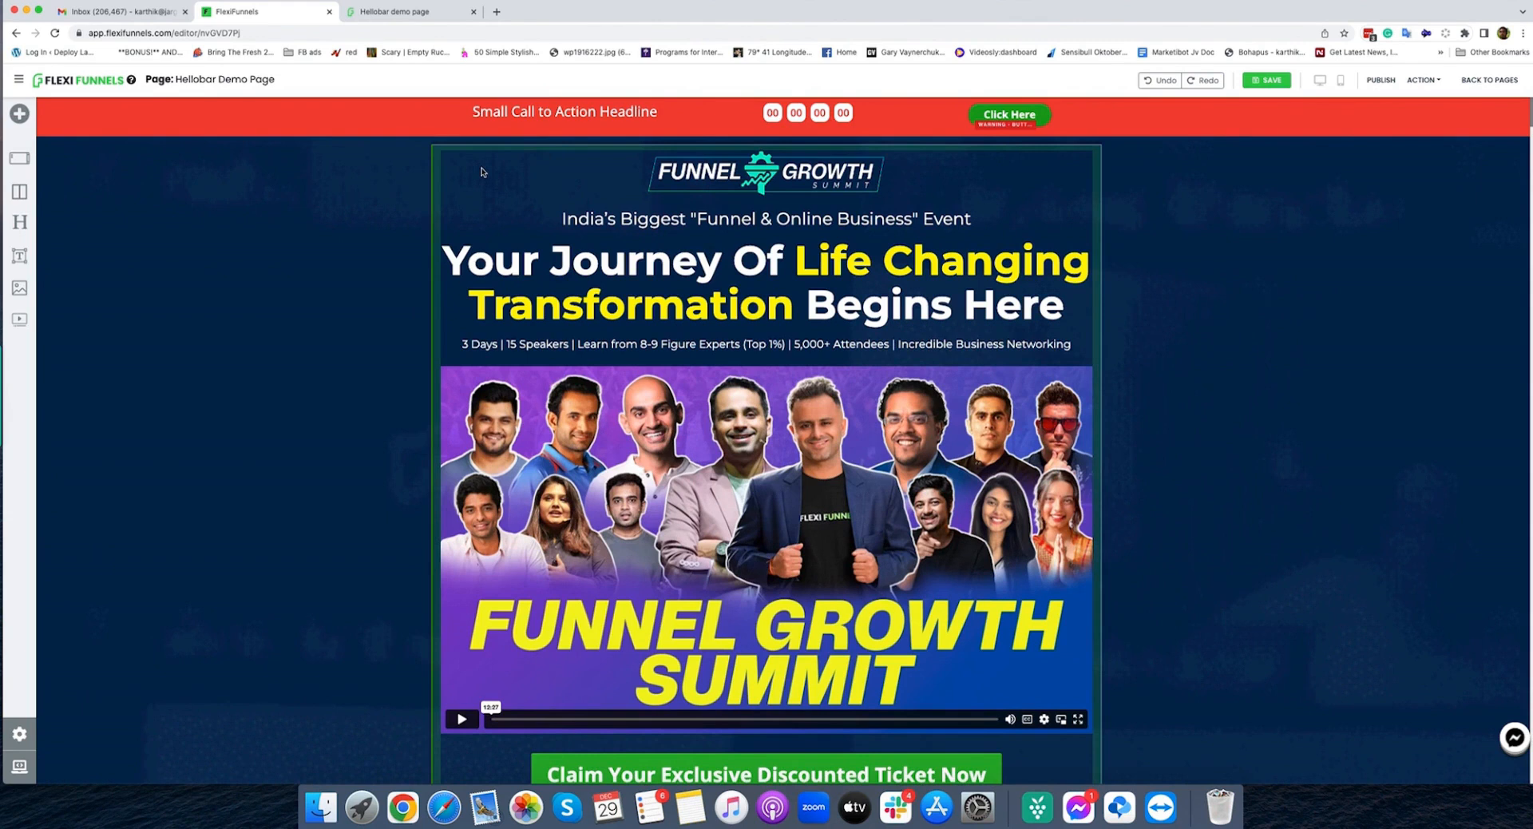
Replace the hello bar's placeholder headline with "Price increases in"
{"action": "left_click", "coordinate": [522, 114]}
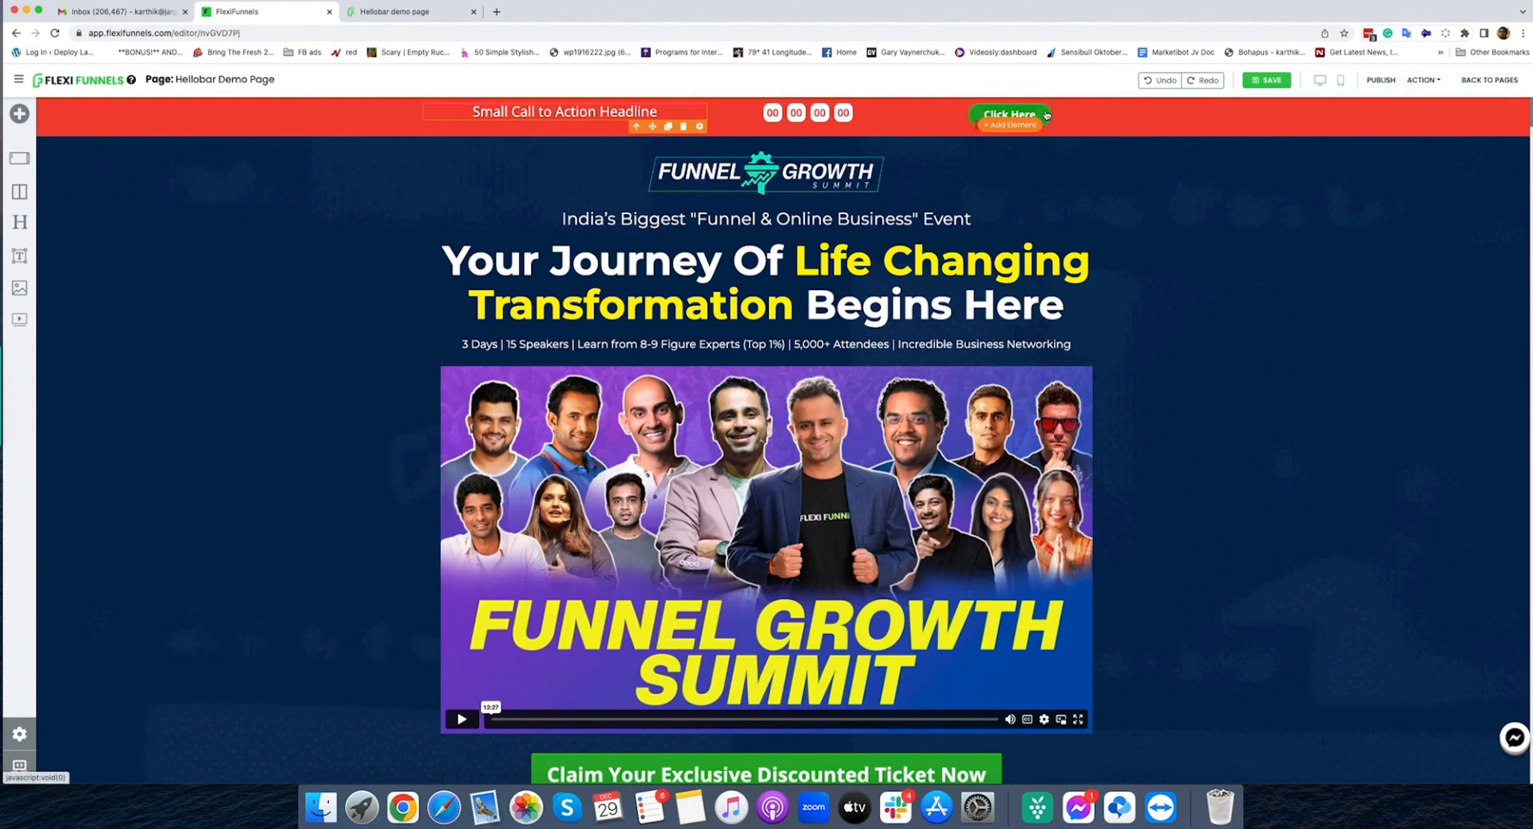
{"action": "triple_click", "coordinate": [567, 111]}
{"action": "type", "text": "Price ib"}
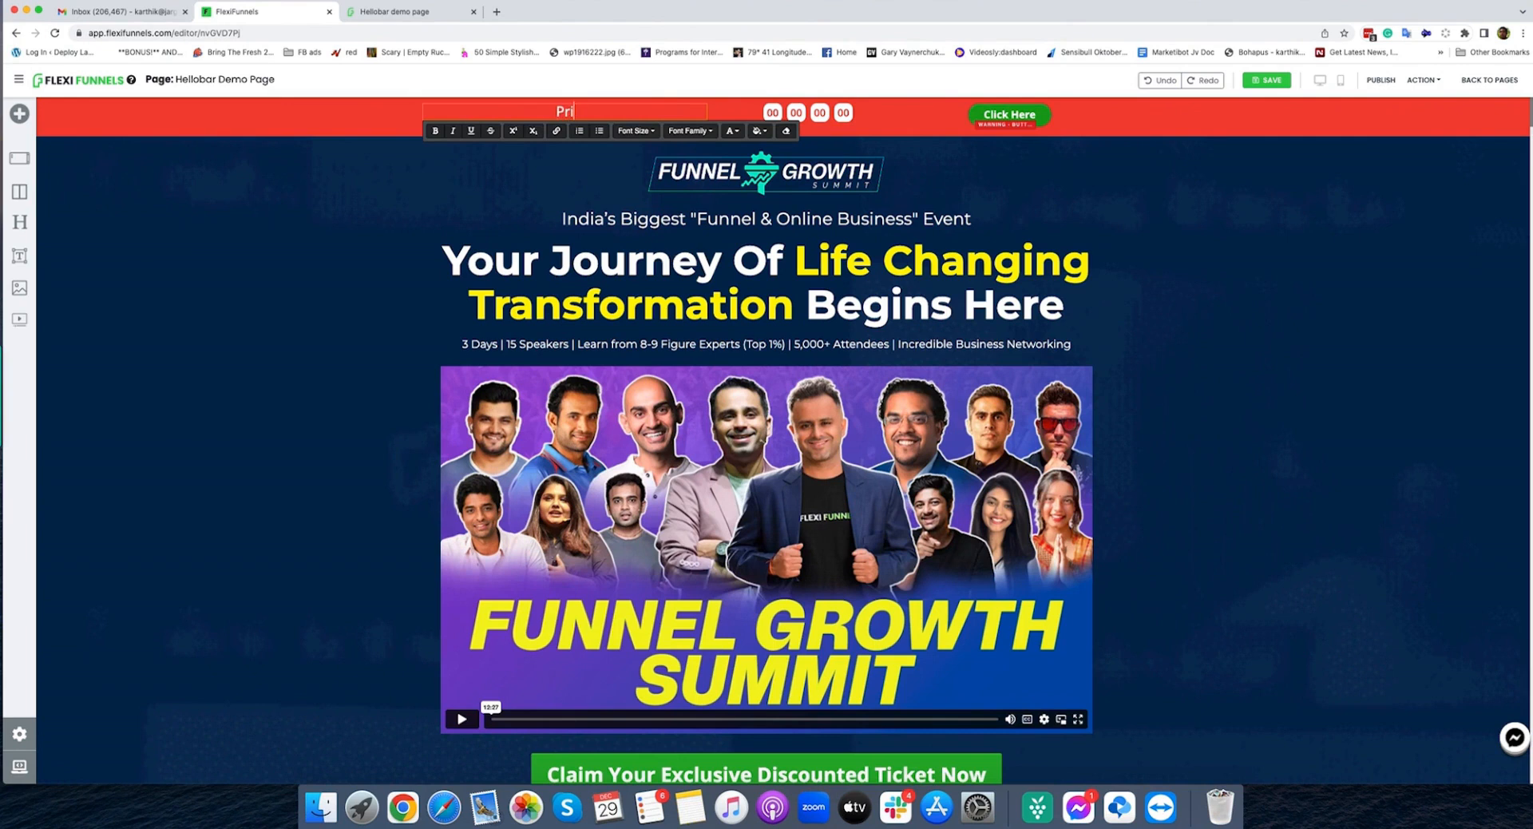
{"action": "key", "text": "BackSpace"}
{"action": "type", "text": "ncreases in"}
Set the hello bar's countdown timer to end on 2022/12/31 at 04:03
{"action": "left_click", "coordinate": [839, 116]}
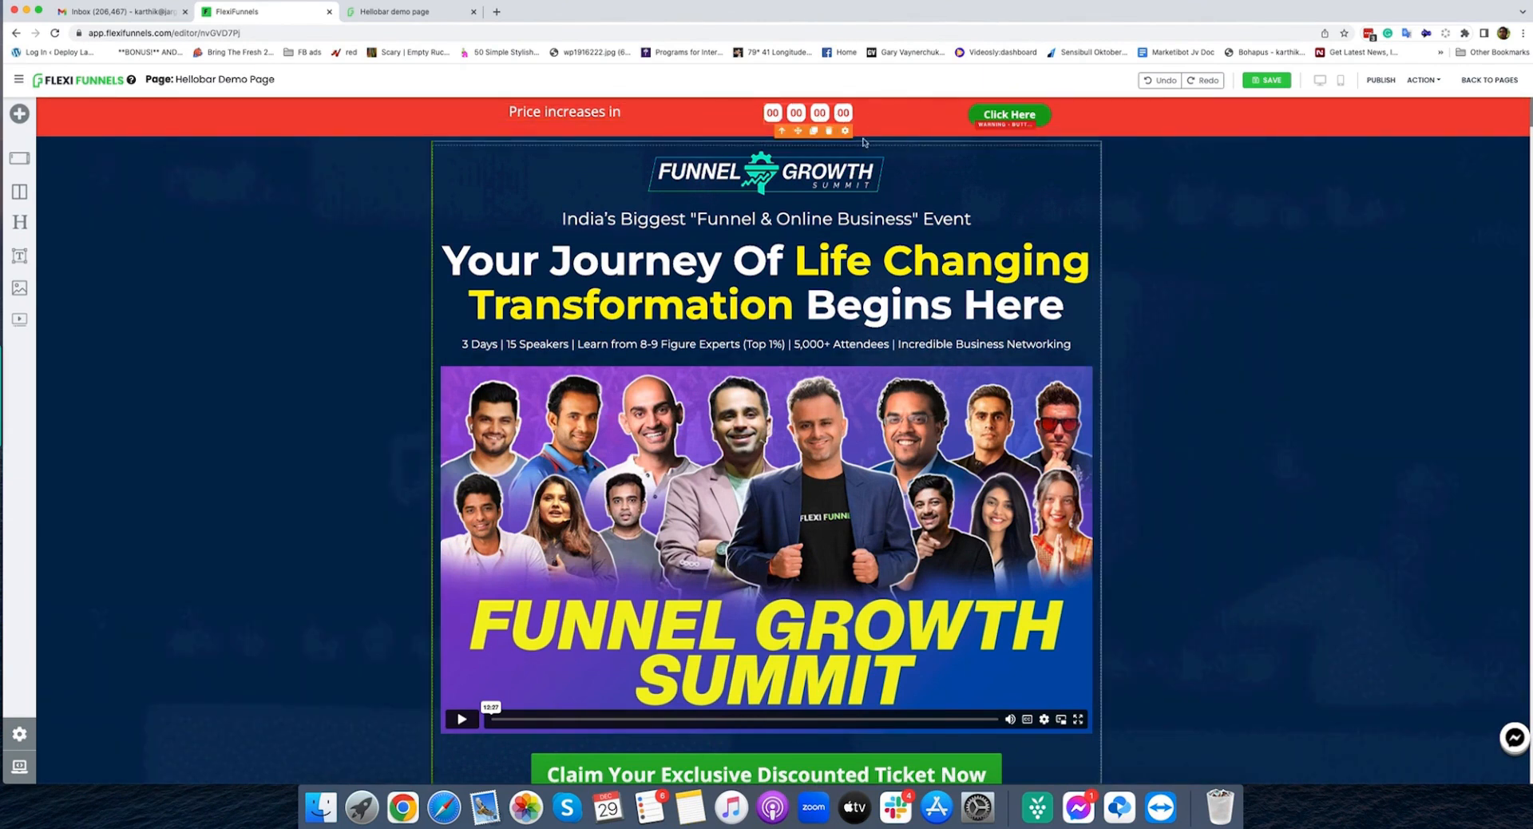
{"action": "left_click", "coordinate": [846, 131]}
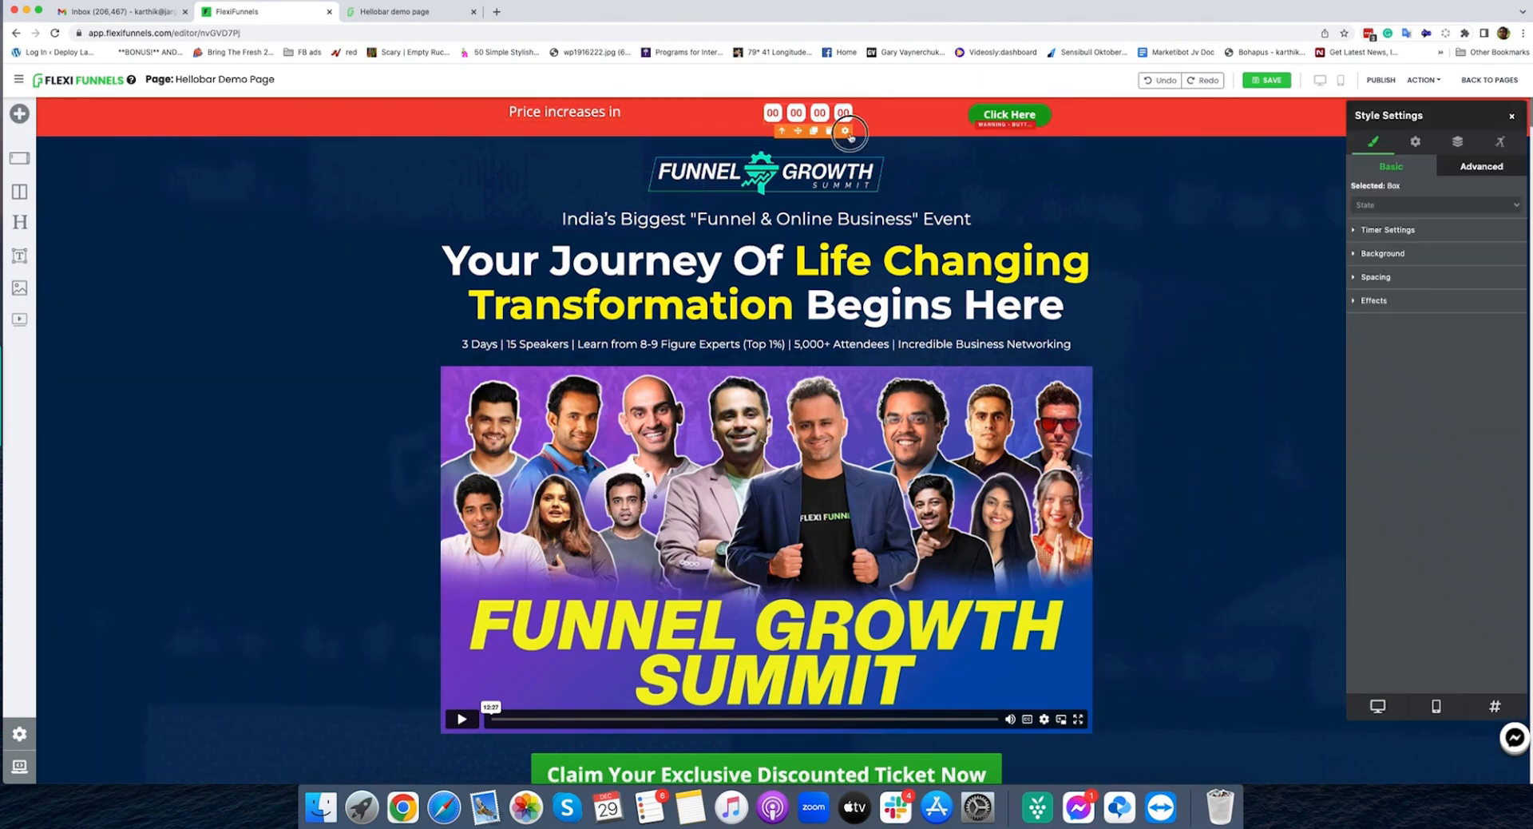
{"action": "left_click", "coordinate": [1415, 141]}
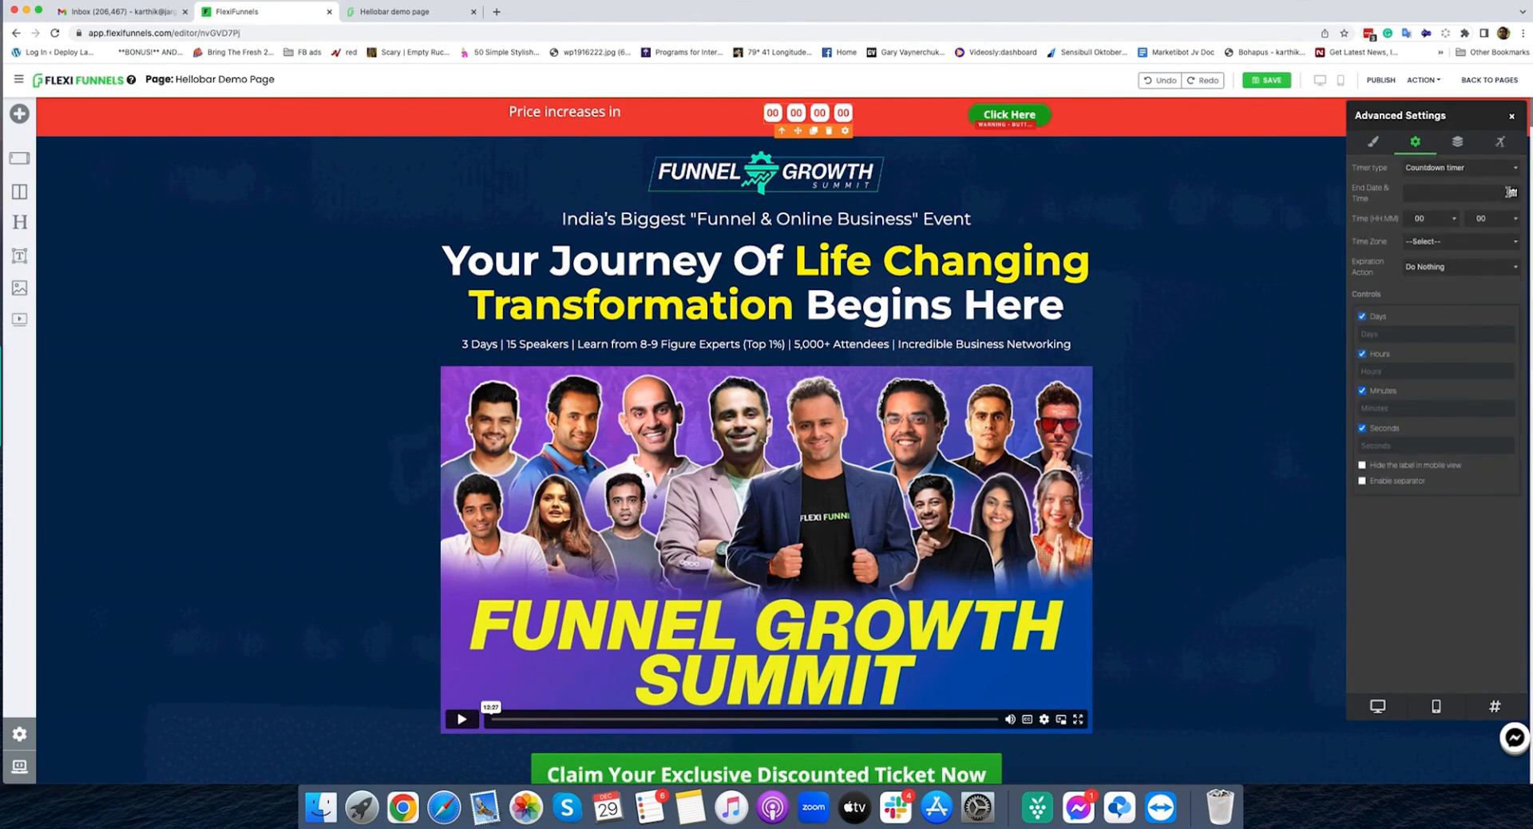
{"action": "left_click", "coordinate": [1513, 191]}
{"action": "left_click", "coordinate": [1468, 266]}
{"action": "left_click", "coordinate": [1450, 221]}
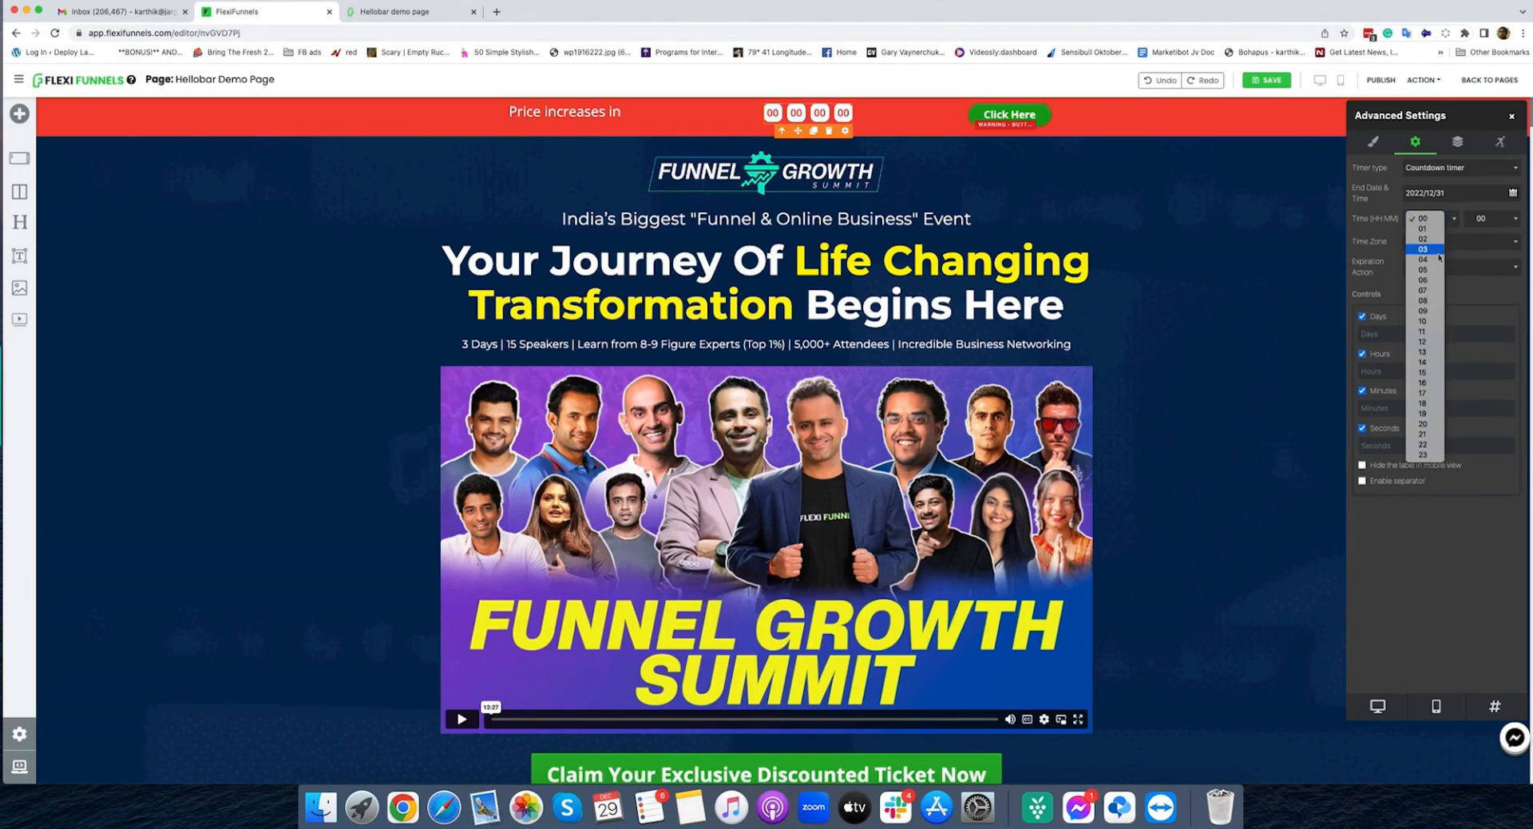
{"action": "left_click", "coordinate": [1438, 257]}
{"action": "left_click", "coordinate": [1490, 219]}
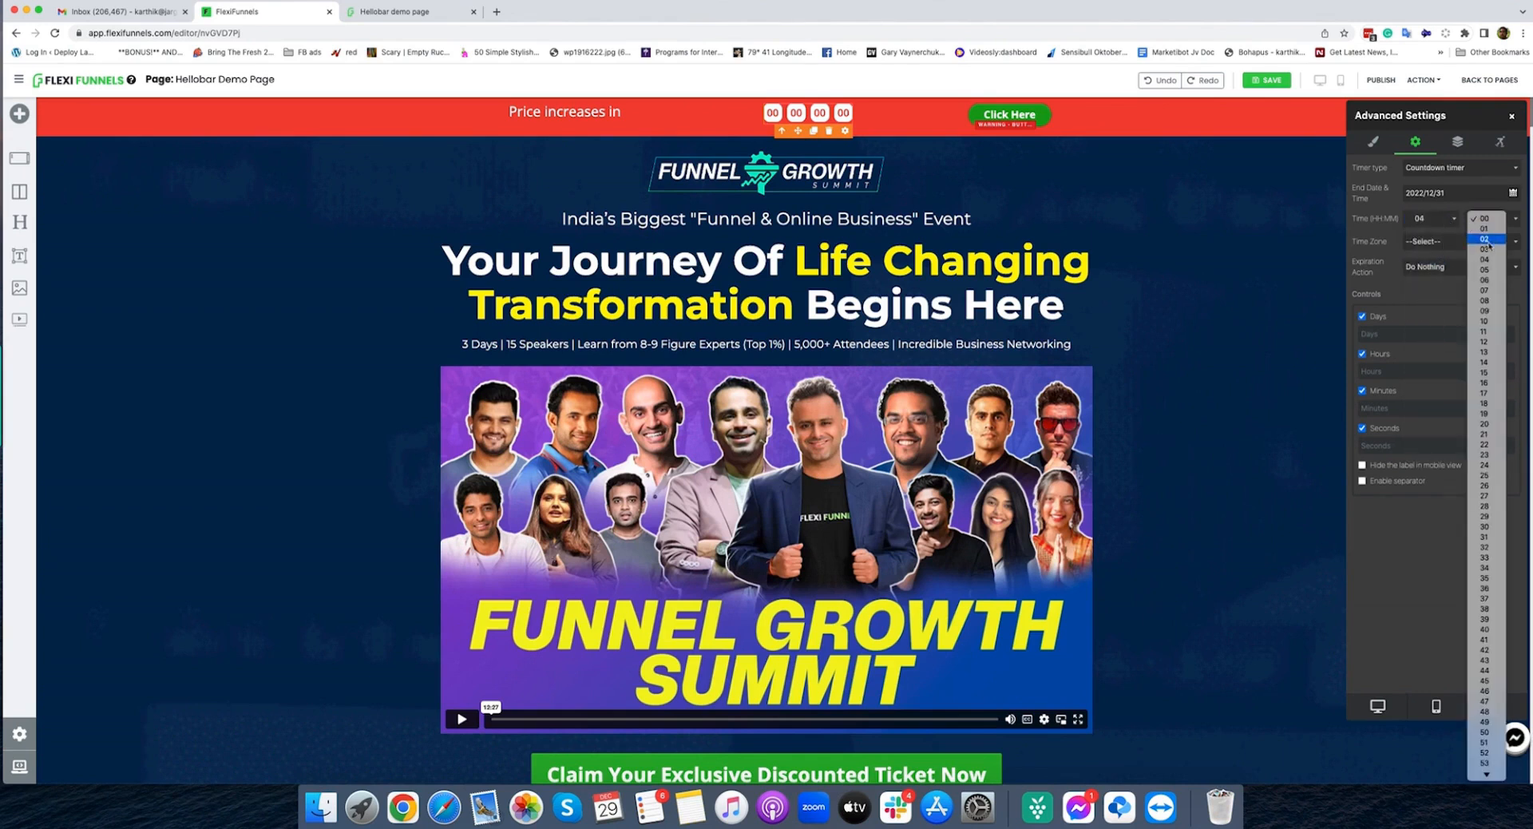
{"action": "left_click", "coordinate": [1489, 248]}
Set the timer's time zone to Chennai, Kolkata, Mumbai, New Delhi and its expiration action to Hide Timer
{"action": "left_click", "coordinate": [1435, 241]}
{"action": "scroll", "coordinate": [1435, 462], "scroll_direction": "down", "scroll_amount": 3}
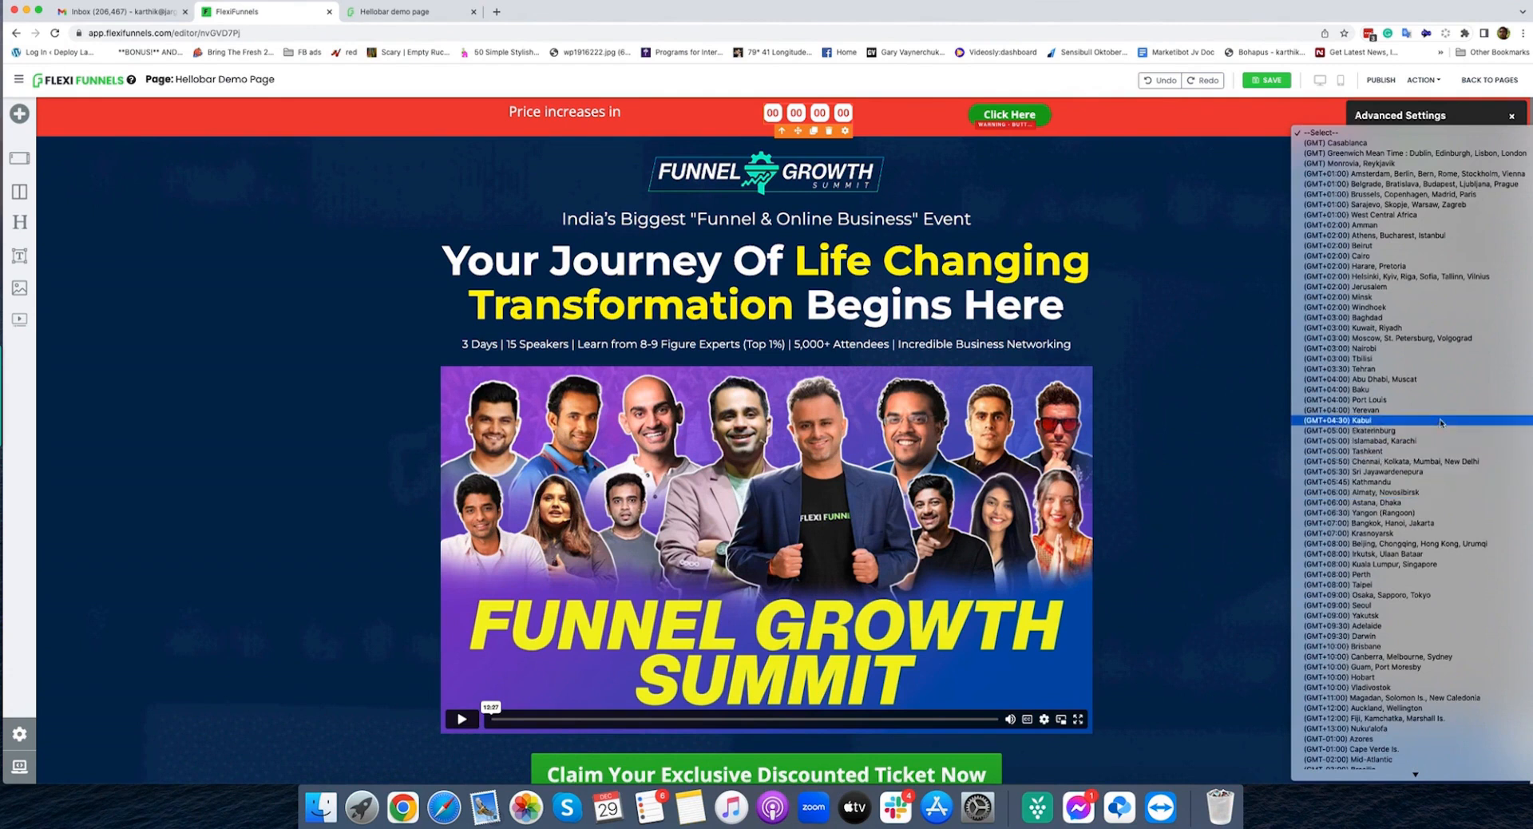
{"action": "left_click", "coordinate": [1411, 463]}
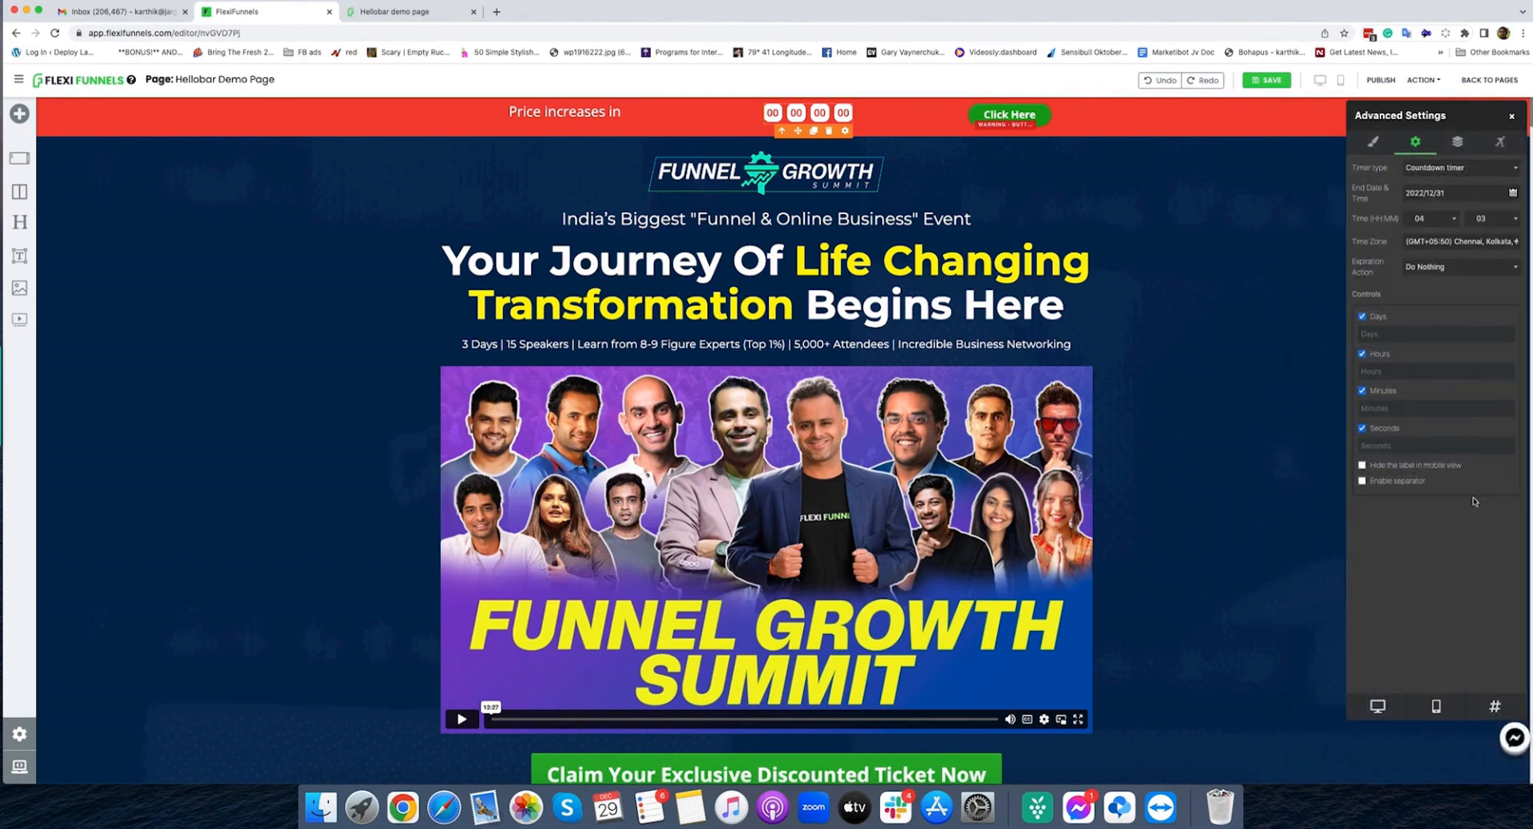
{"action": "left_click", "coordinate": [1450, 268]}
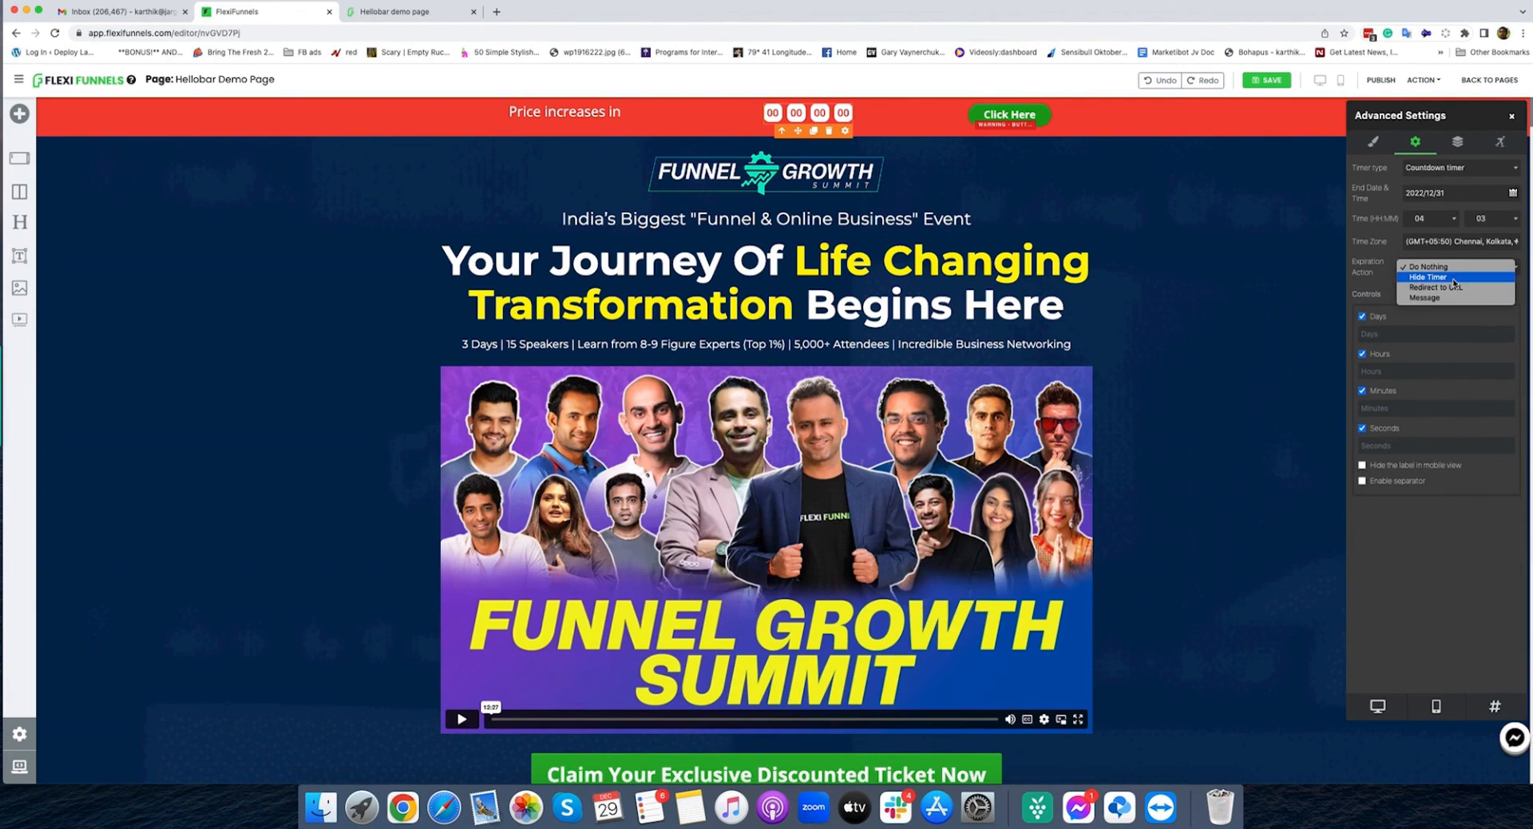
{"action": "left_click", "coordinate": [1455, 278]}
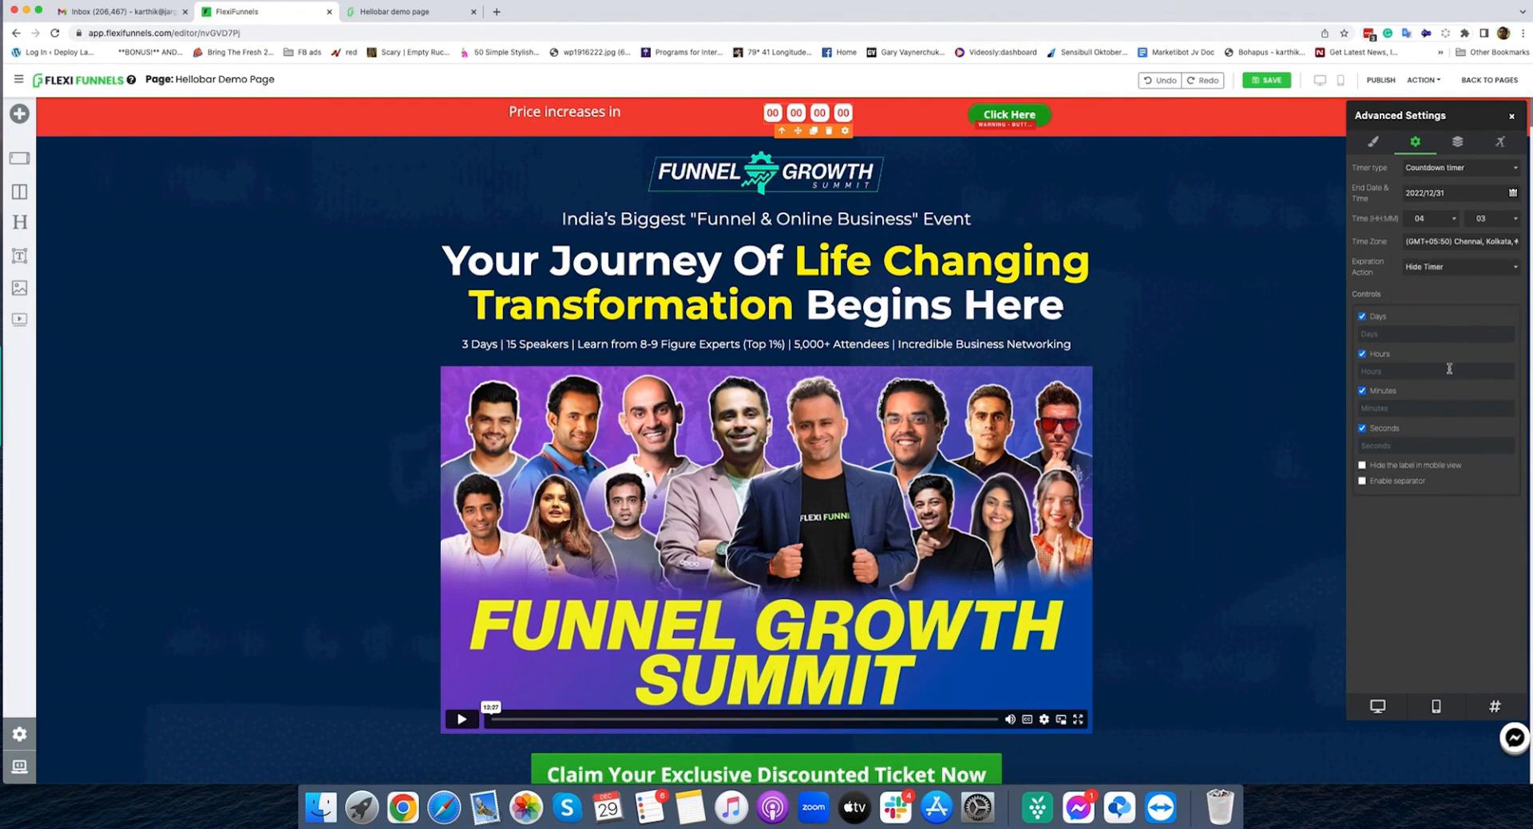
Review the hello bar section's background settings for device visibility, sticky position and colour
{"action": "left_click", "coordinate": [1192, 304]}
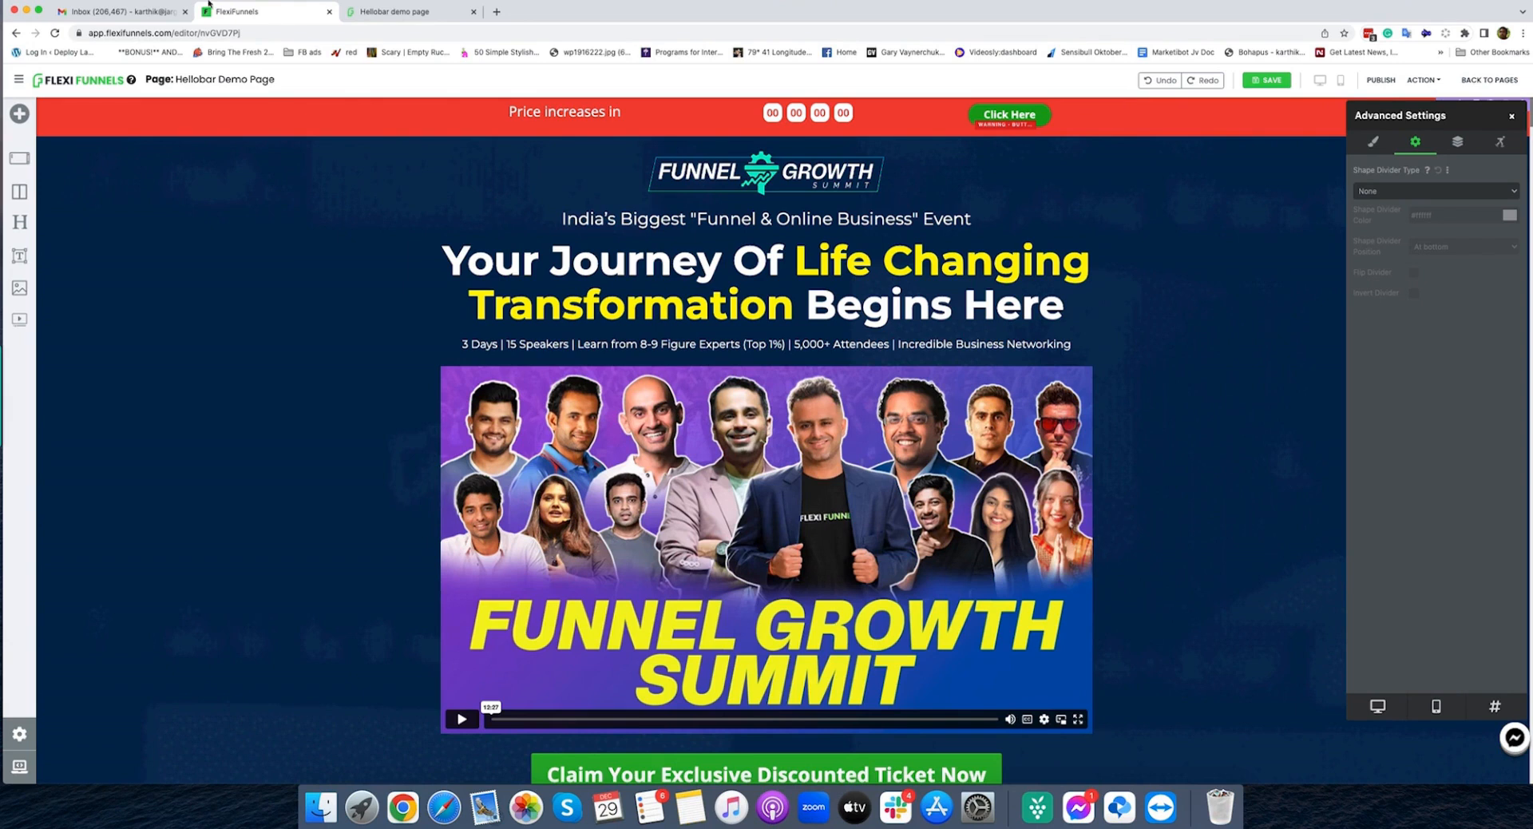
{"action": "left_click", "coordinate": [226, 116]}
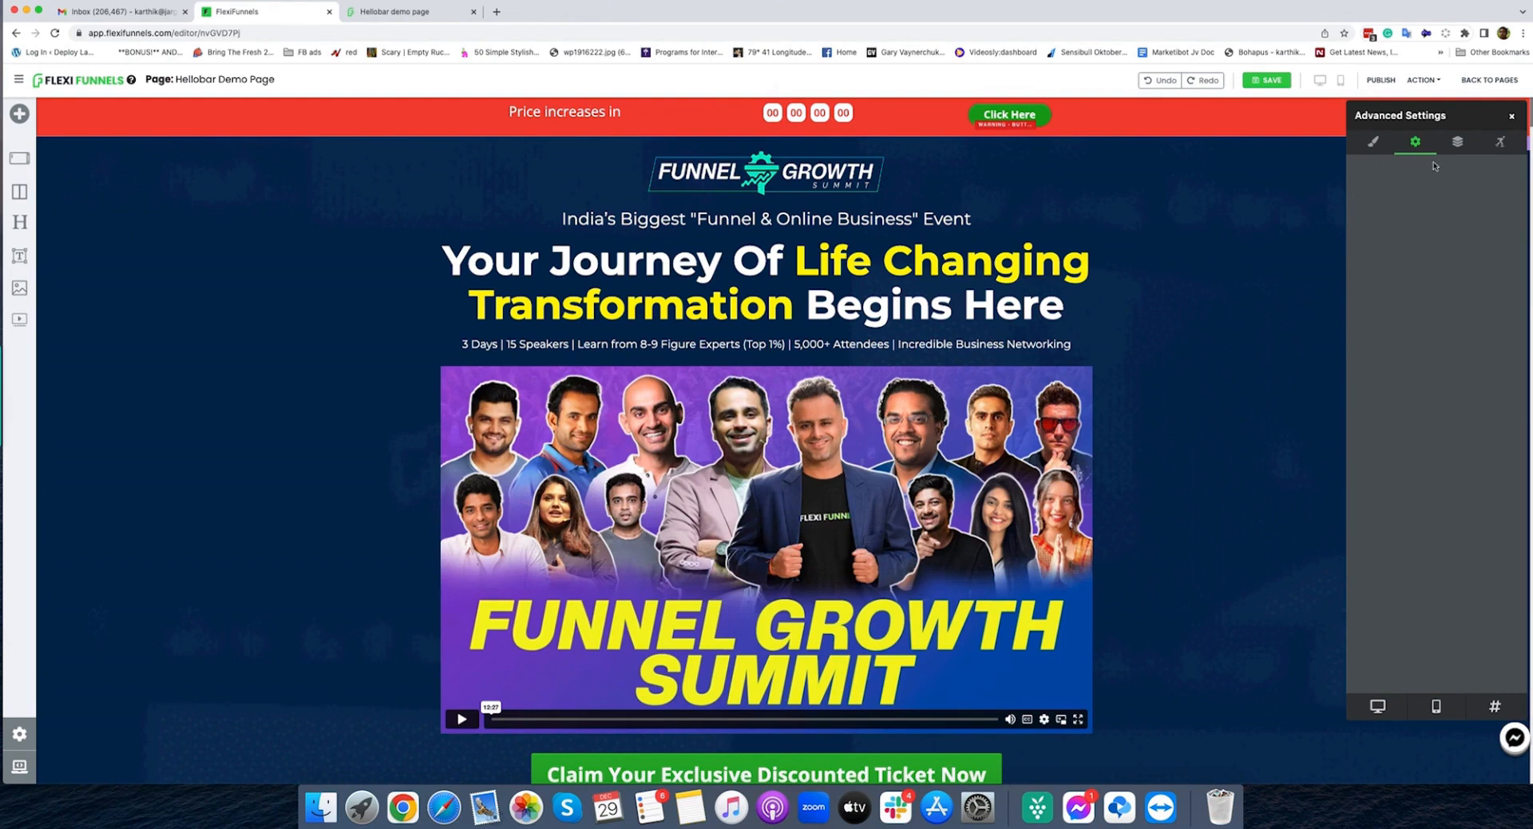
{"action": "left_click", "coordinate": [1372, 143]}
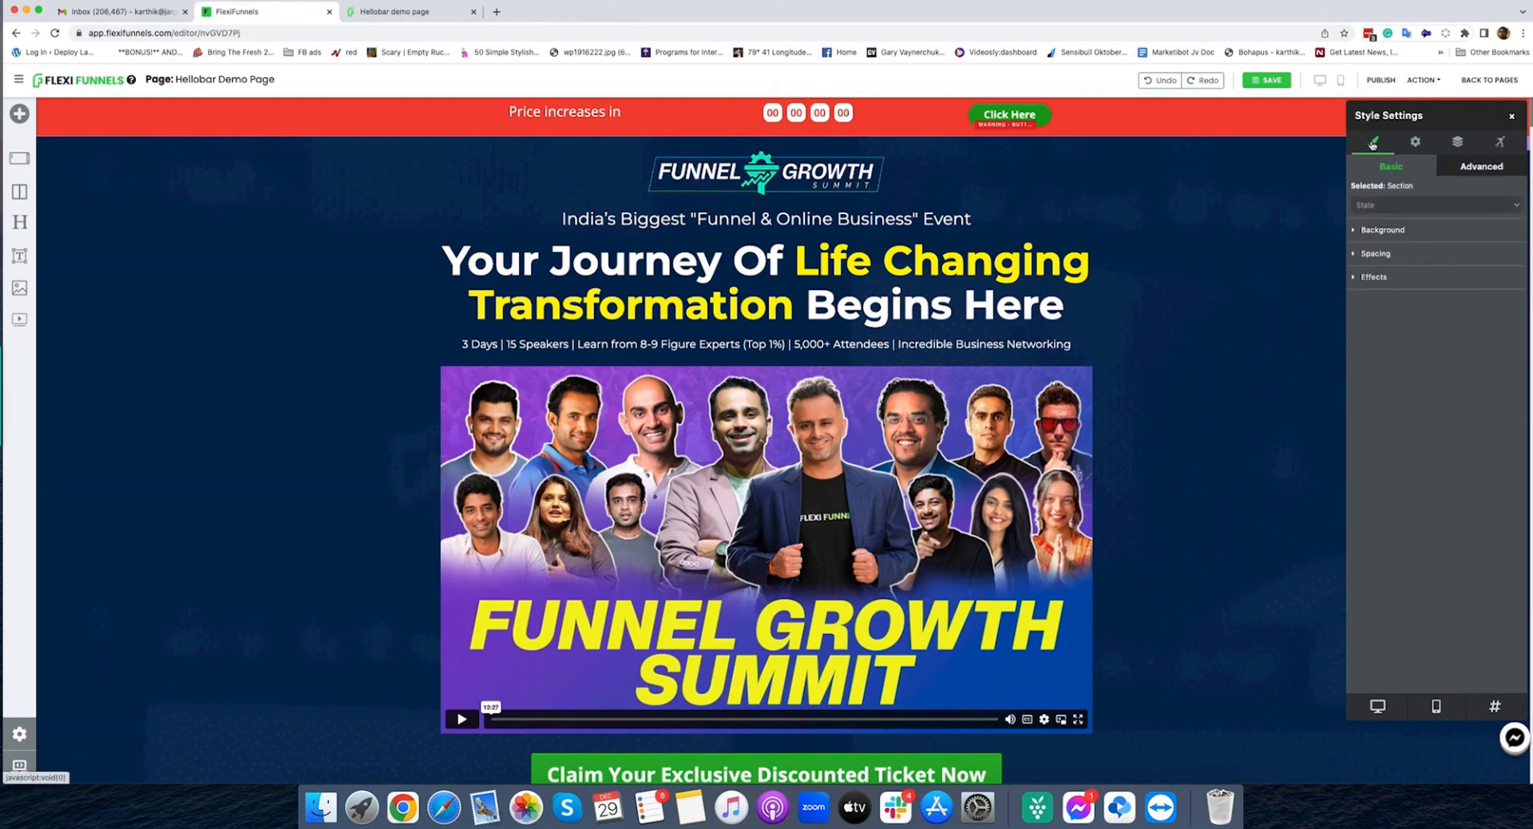
{"action": "left_click", "coordinate": [1389, 231]}
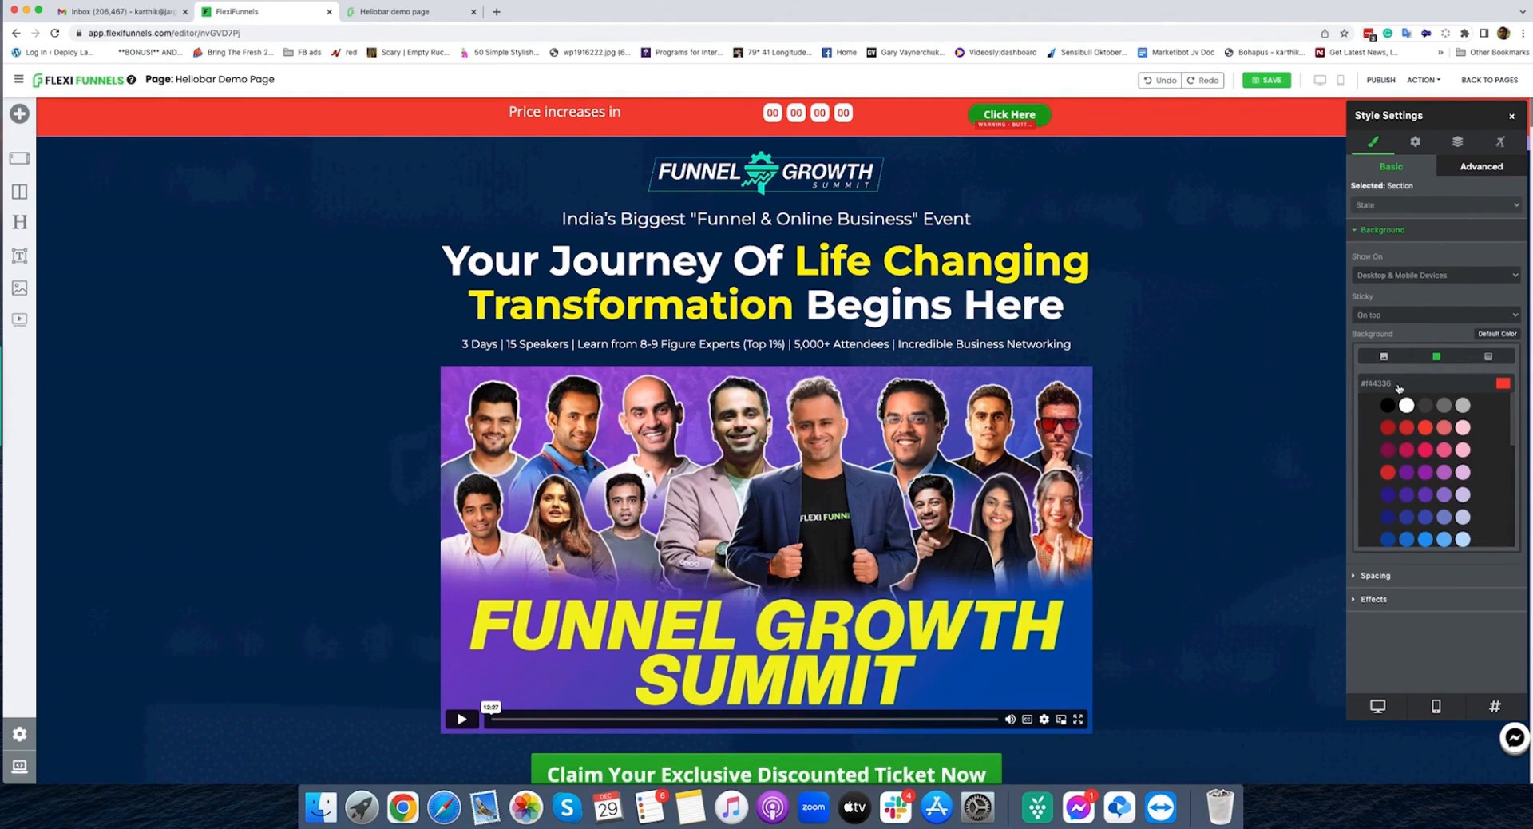
{"action": "left_click", "coordinate": [1426, 429]}
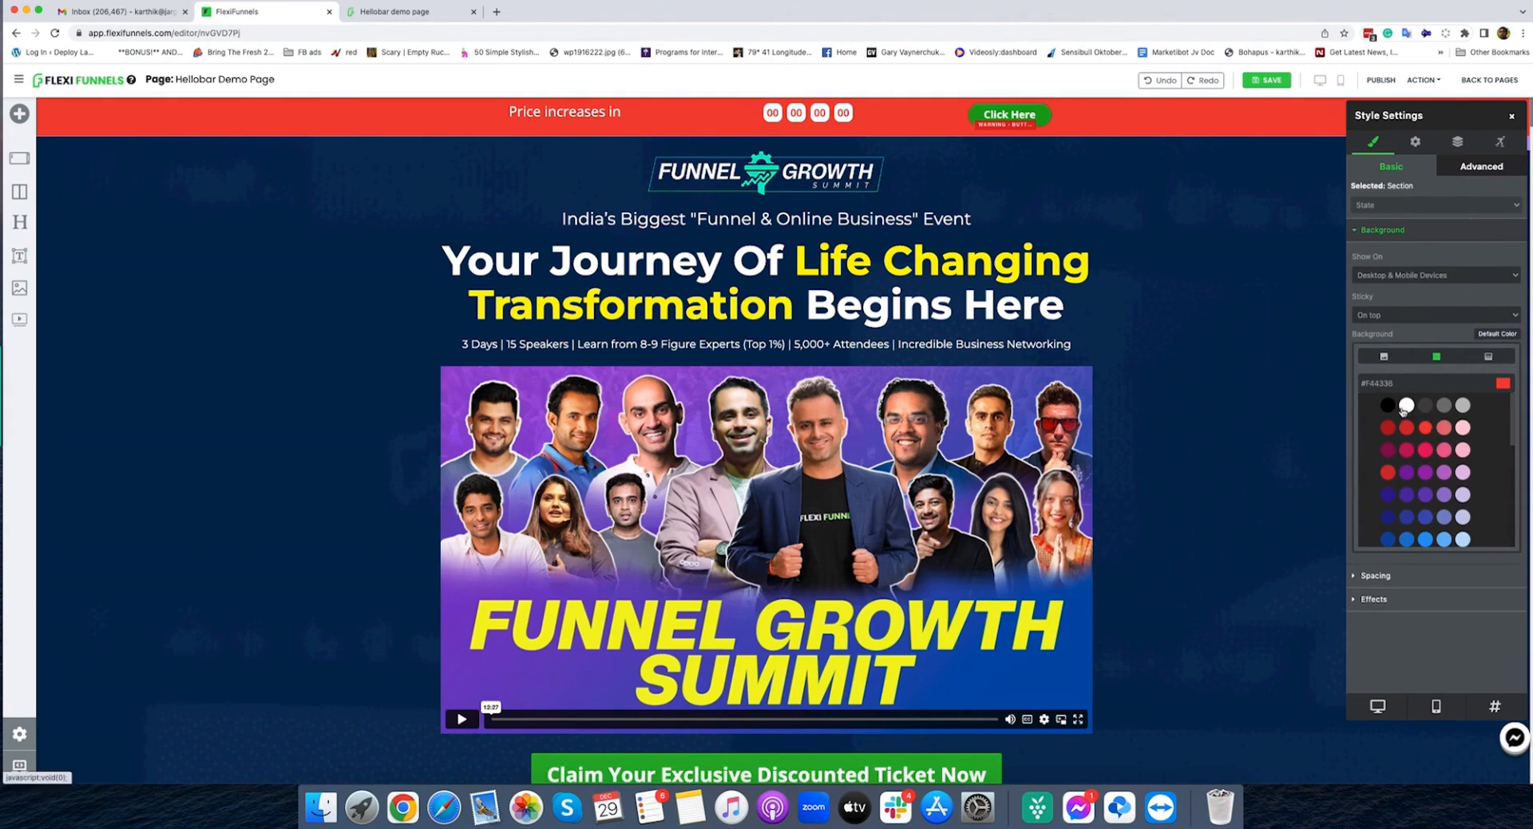
{"action": "scroll", "coordinate": [96, 403], "scroll_direction": "down", "scroll_amount": 1}
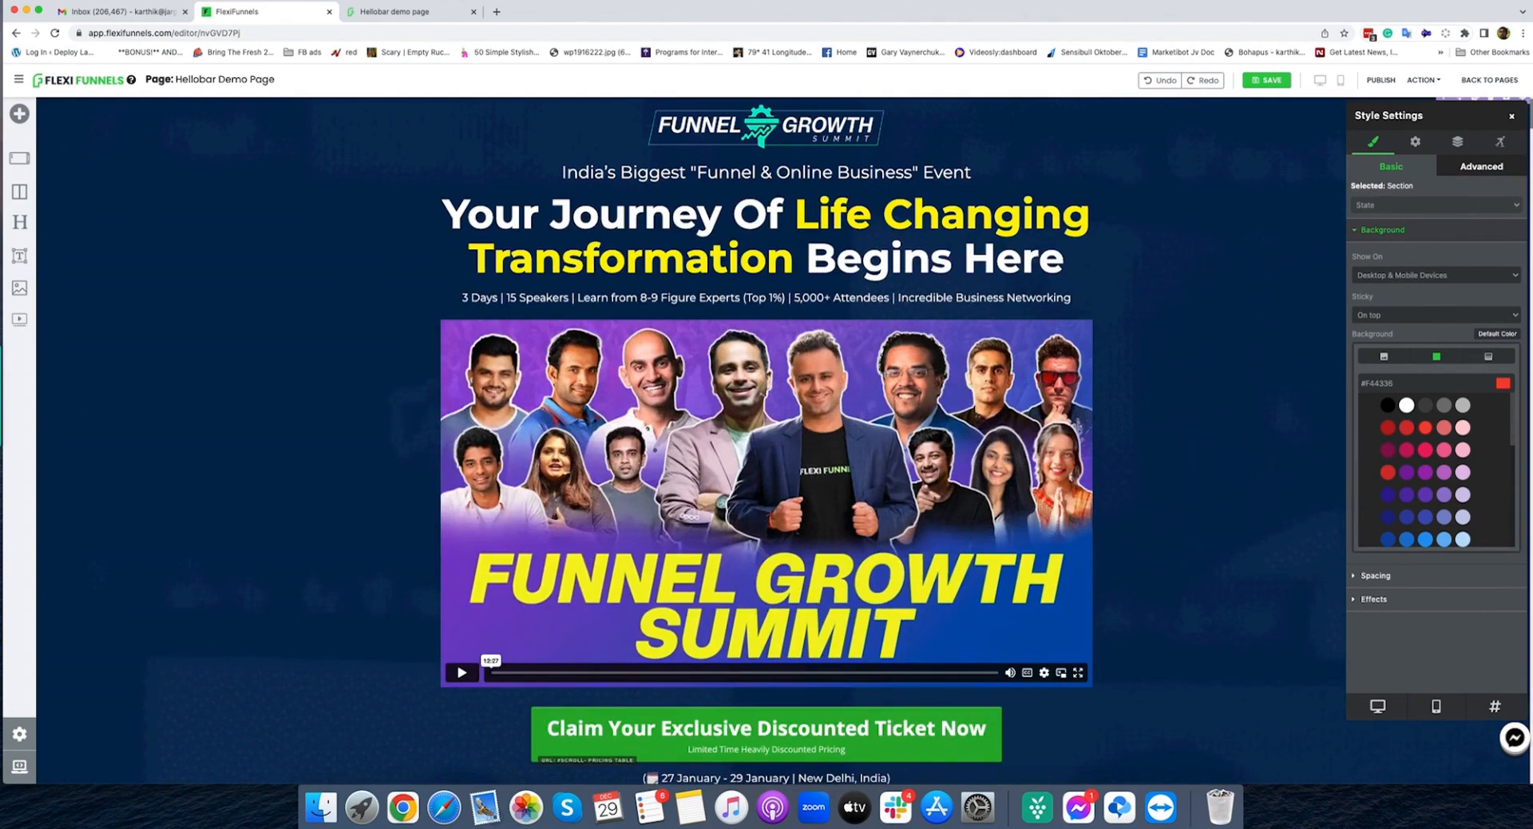
{"action": "scroll", "coordinate": [1012, 119], "scroll_direction": "up", "scroll_amount": 1}
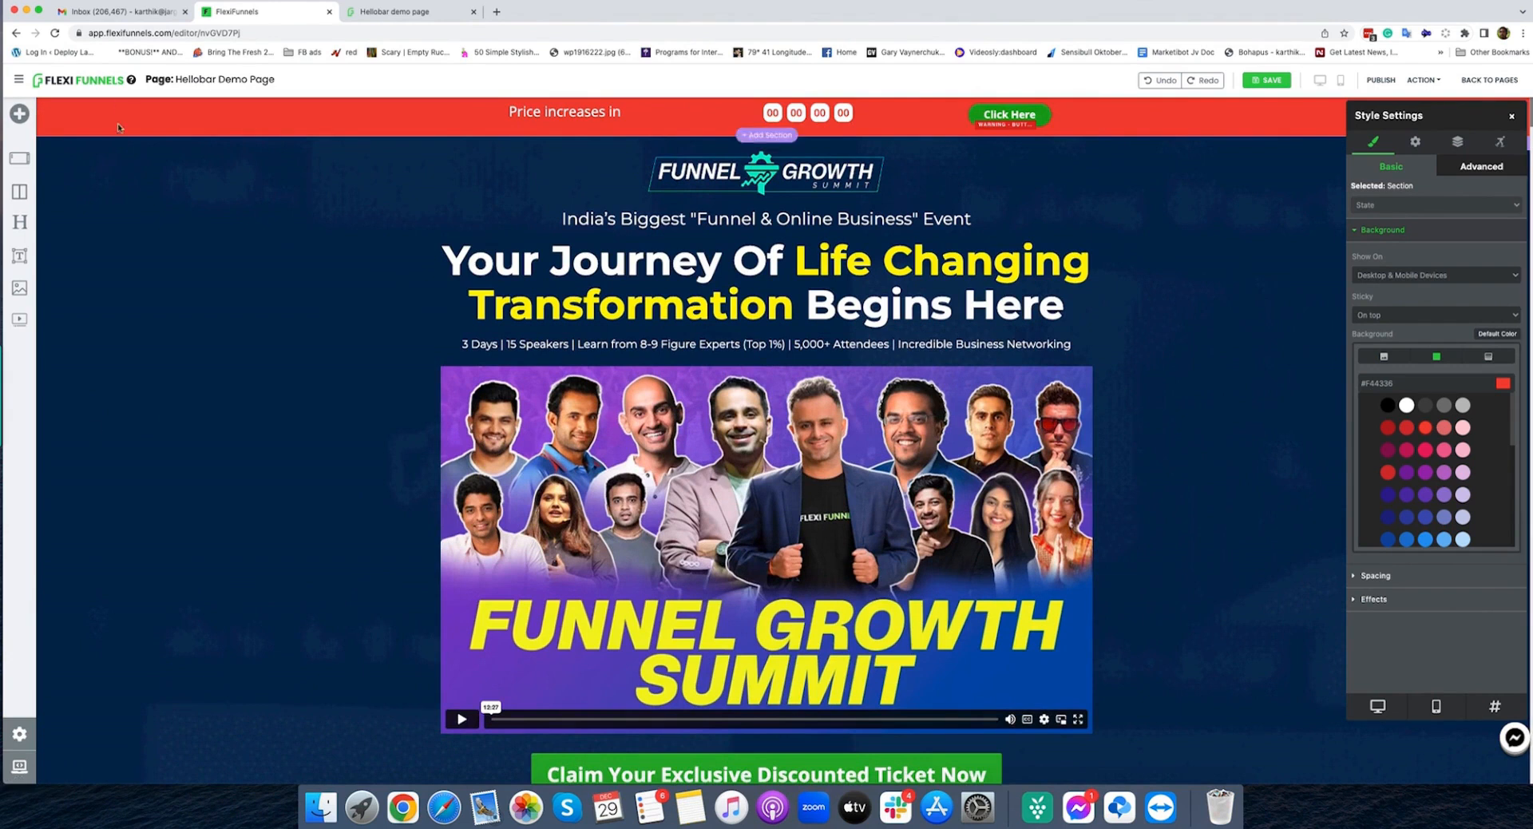
{"action": "left_click", "coordinate": [123, 171]}
{"action": "left_click", "coordinate": [20, 114]}
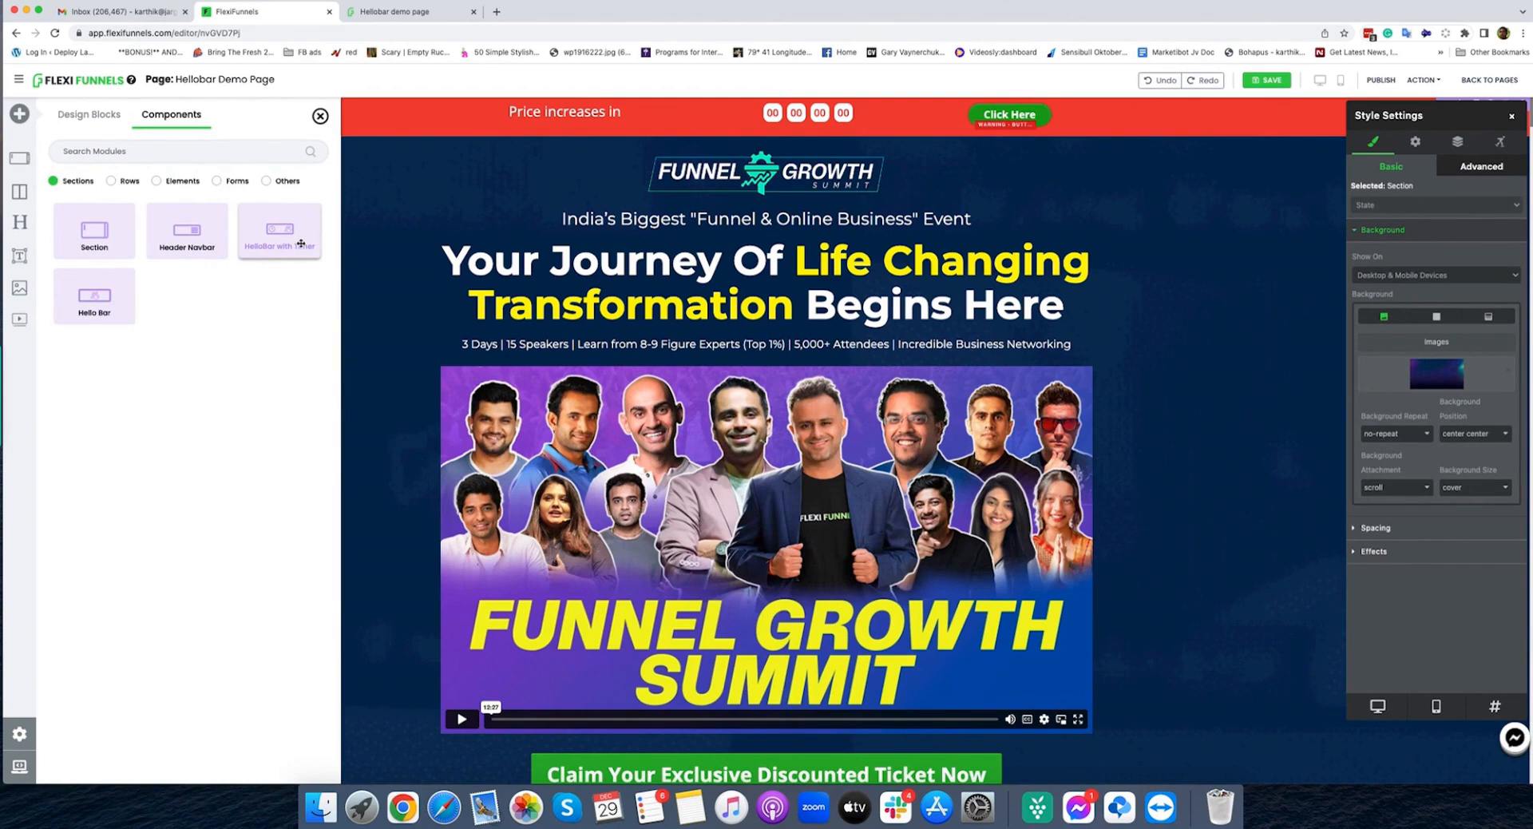
{"action": "mouse_move", "coordinate": [241, 246]}
{"action": "left_mouse_down"}
{"action": "mouse_move", "coordinate": [288, 200]}
{"action": "mouse_move", "coordinate": [319, 120]}
{"action": "left_mouse_up"}
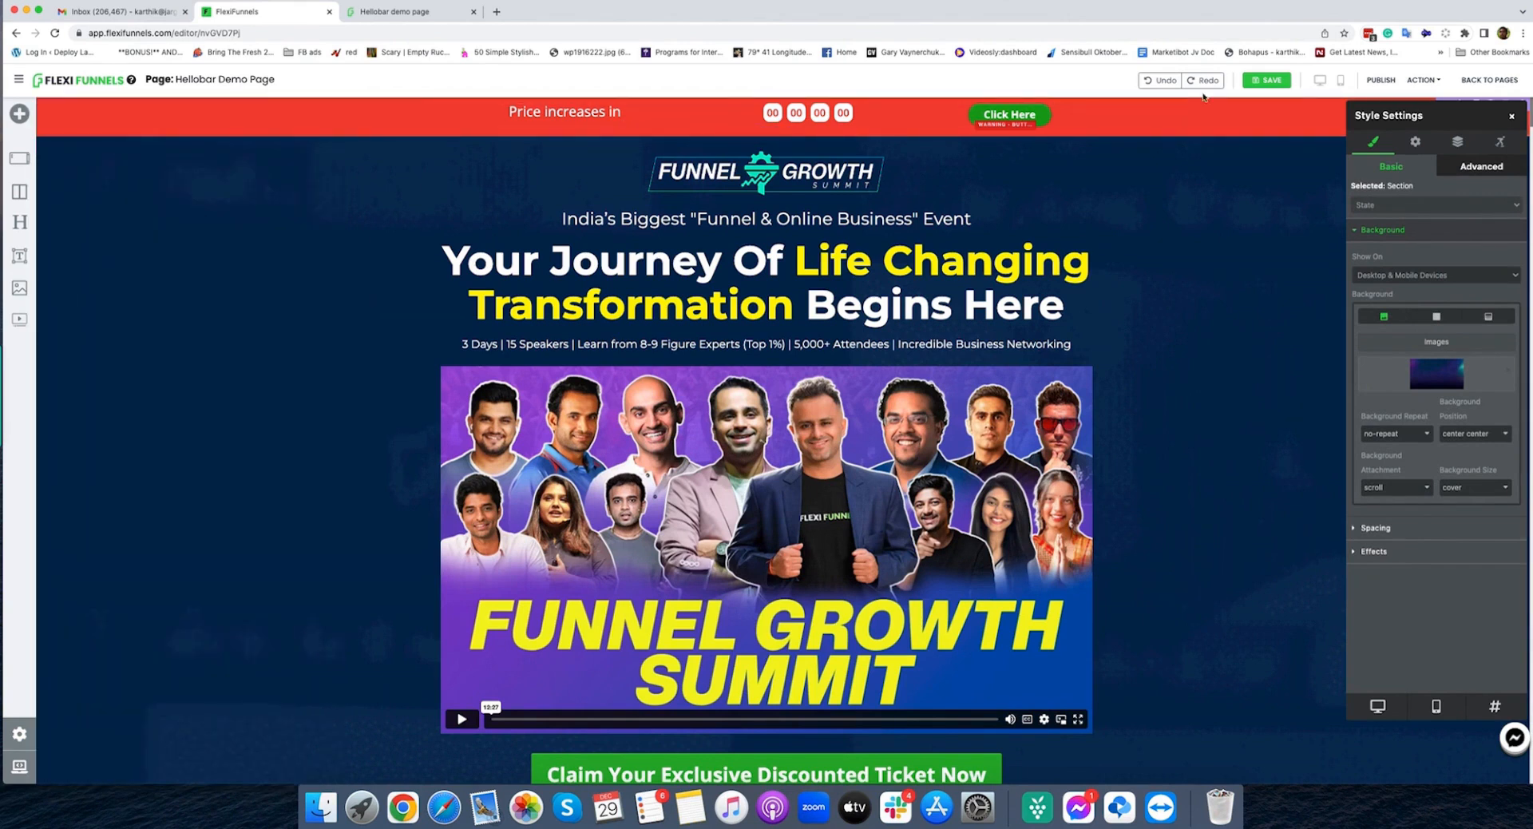
Check the page in the mobile layout, return to the desktop layout, and save and publish the page
{"action": "left_click", "coordinate": [1342, 82]}
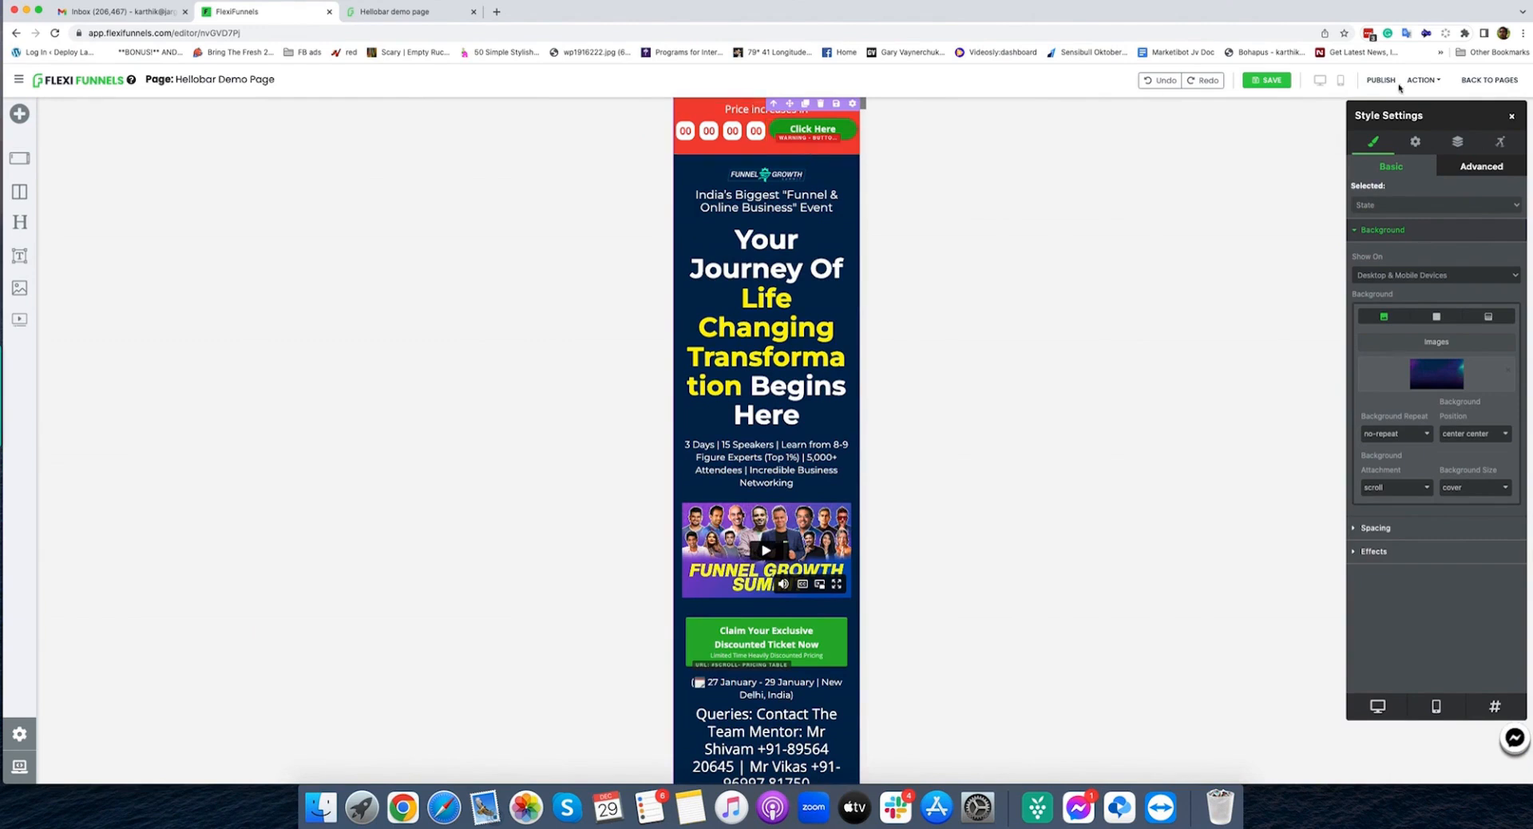
{"action": "left_click", "coordinate": [1320, 81]}
{"action": "left_click", "coordinate": [1265, 83]}
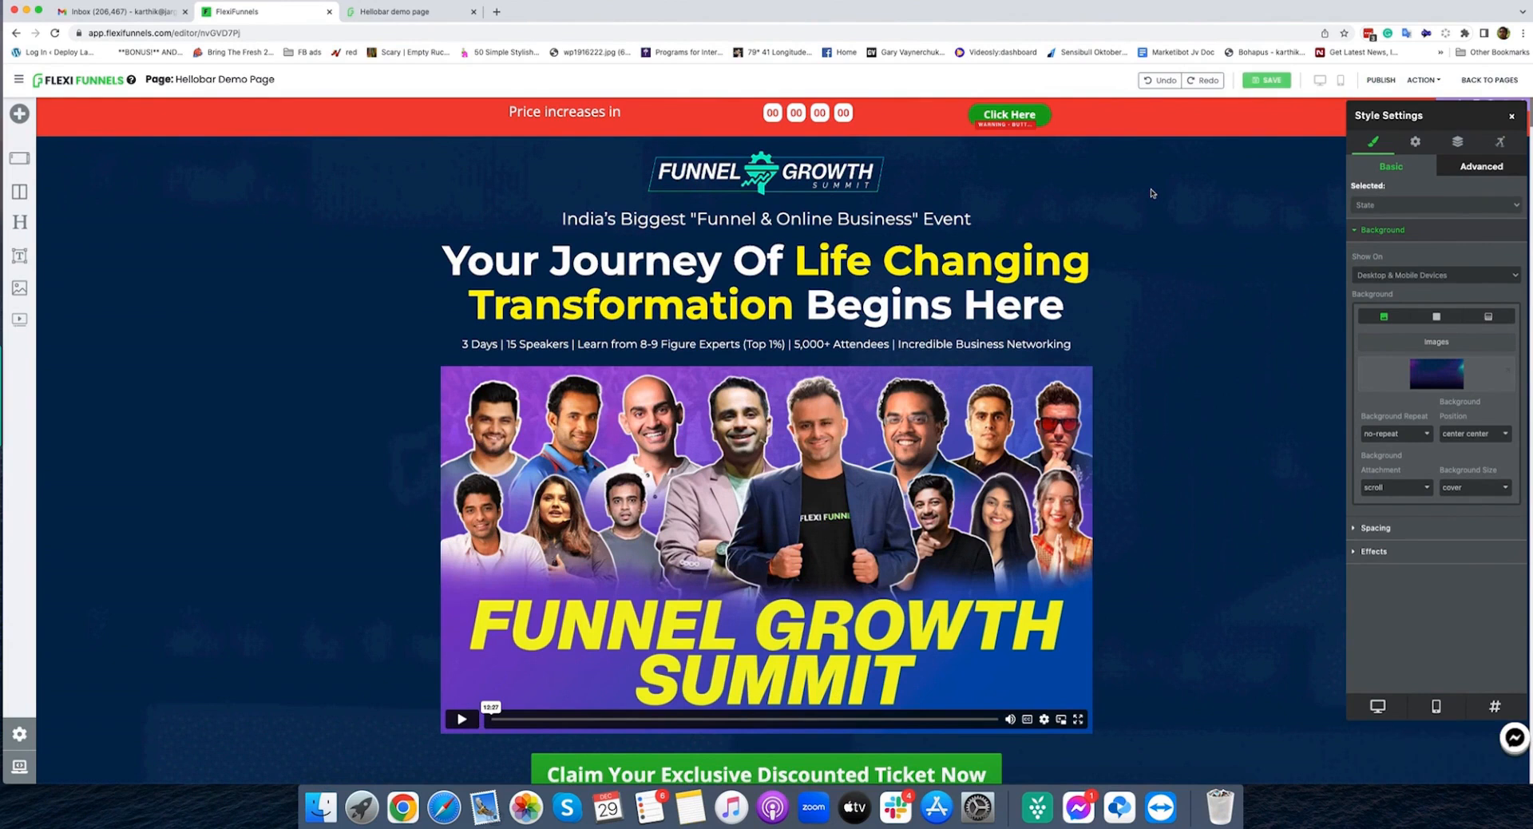
{"action": "left_click", "coordinate": [1379, 83]}
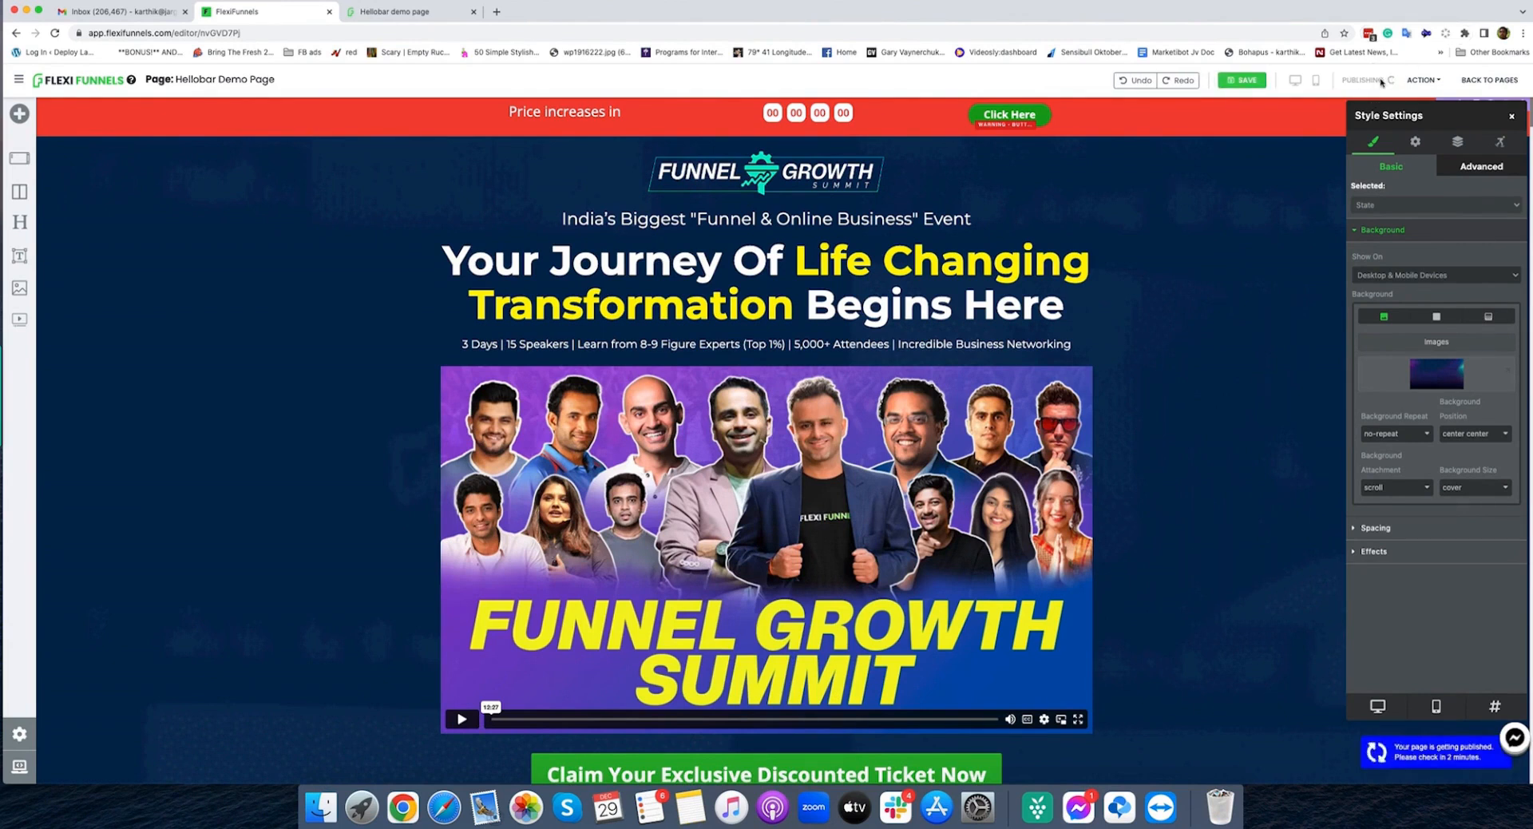
Open the page's published URL and reload the live page to load the newly published version
{"action": "left_click", "coordinate": [1422, 80]}
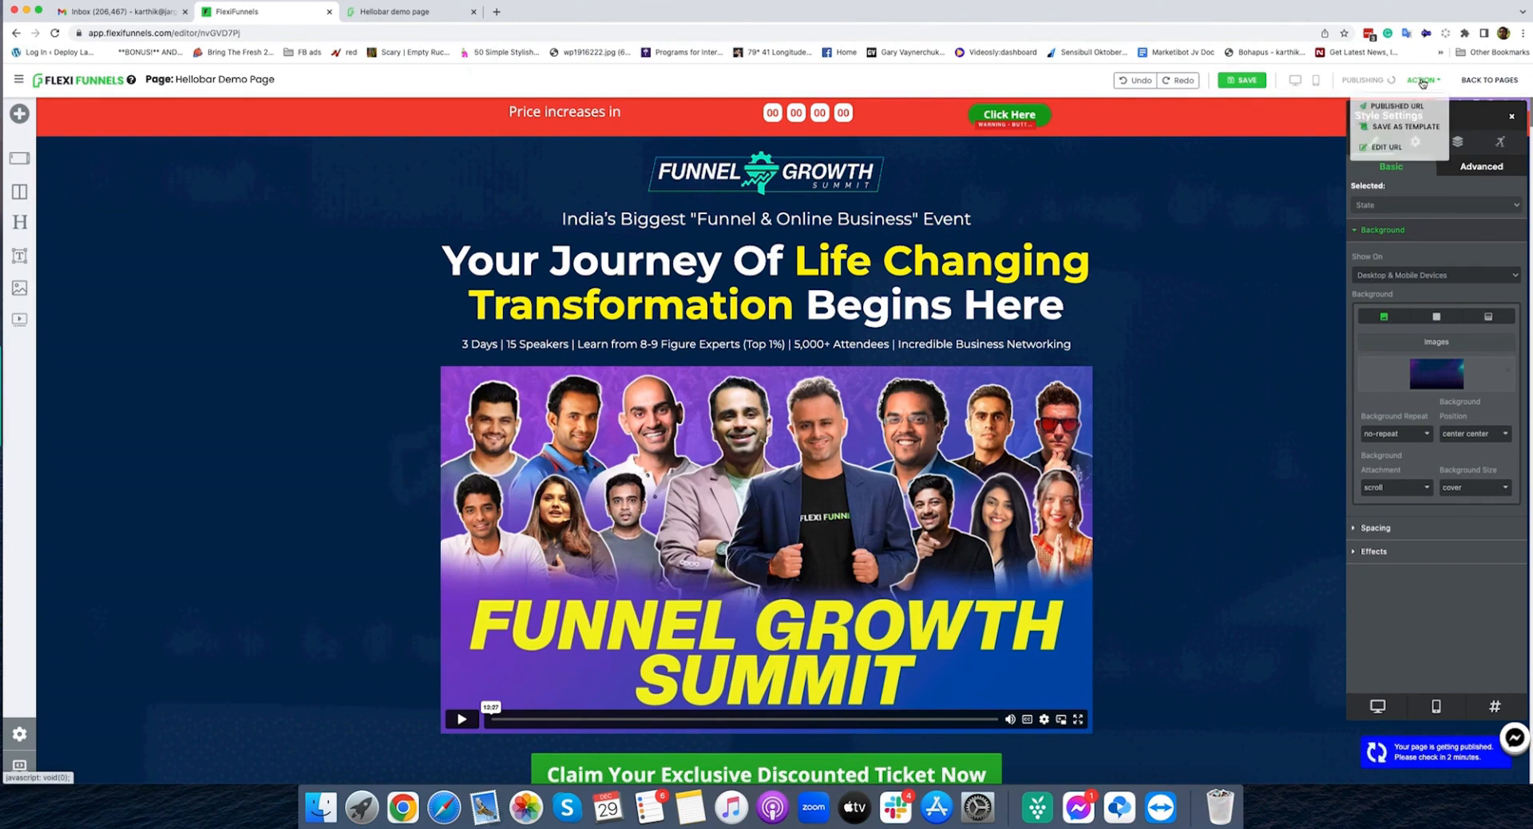
{"action": "left_click", "coordinate": [1398, 104]}
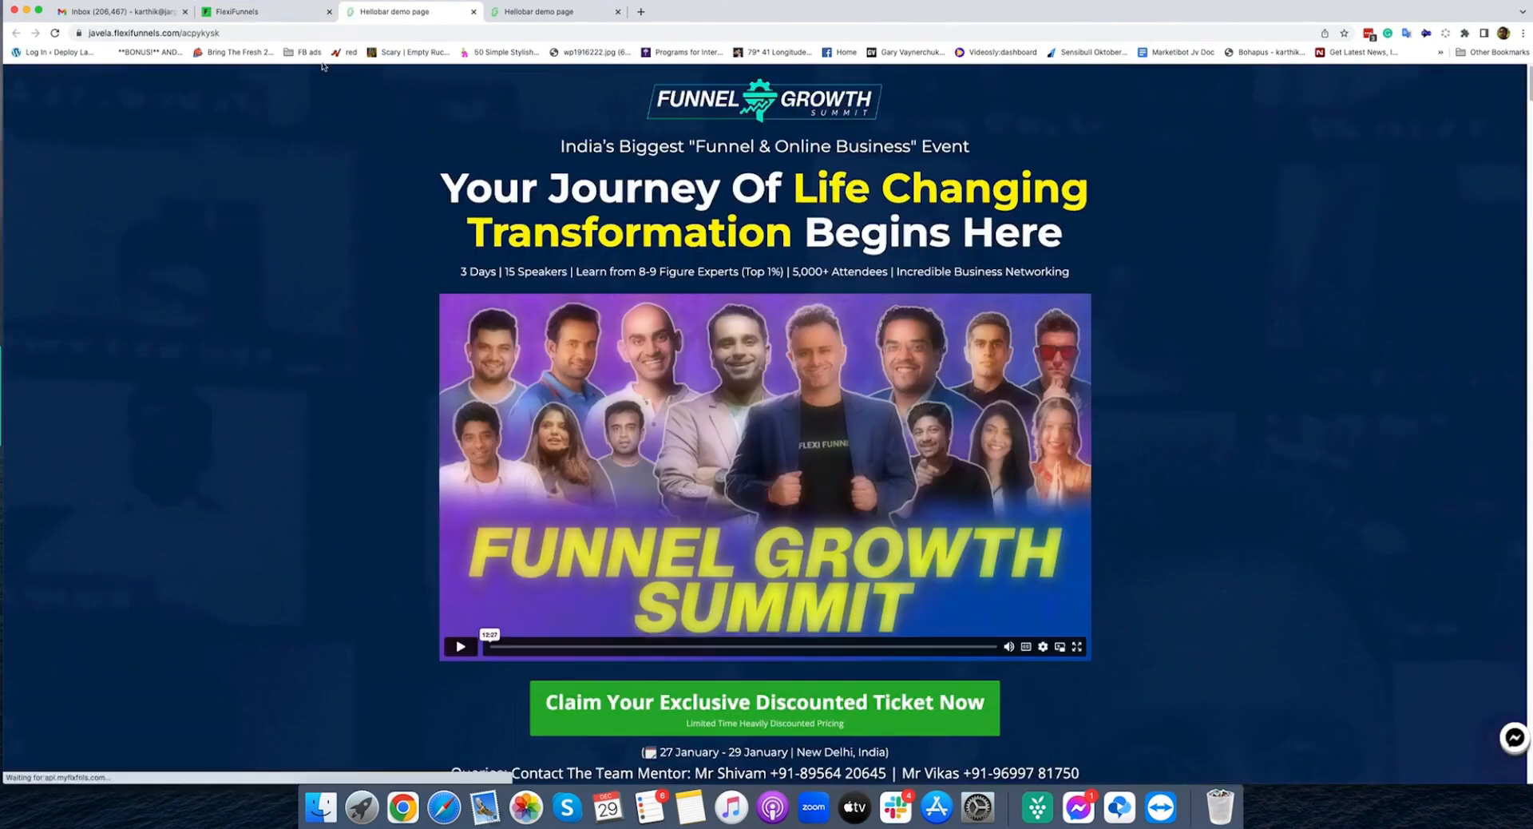
{"action": "left_click", "coordinate": [238, 13]}
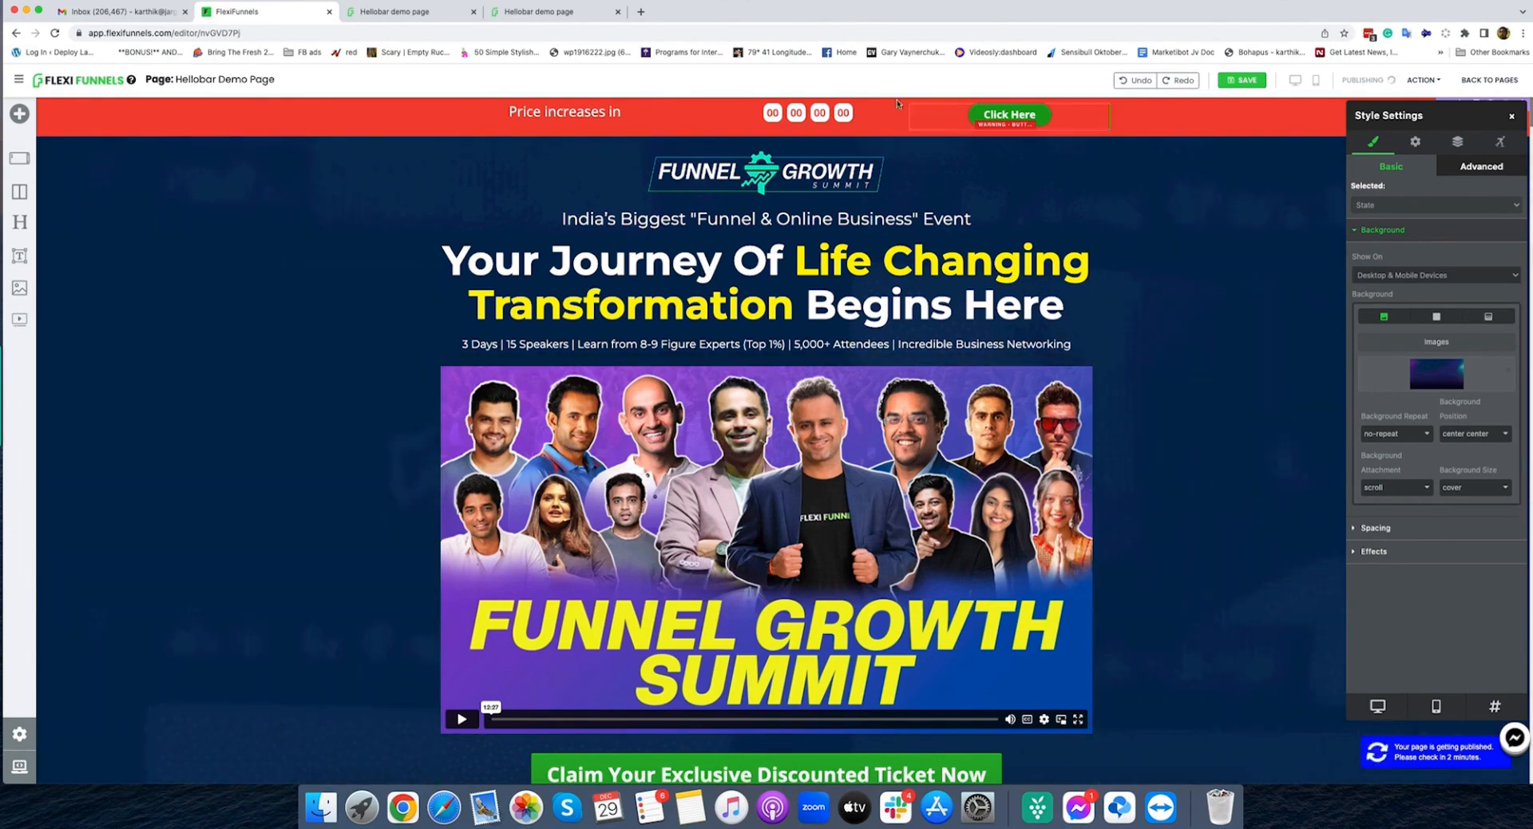
{"action": "left_click", "coordinate": [490, 14]}
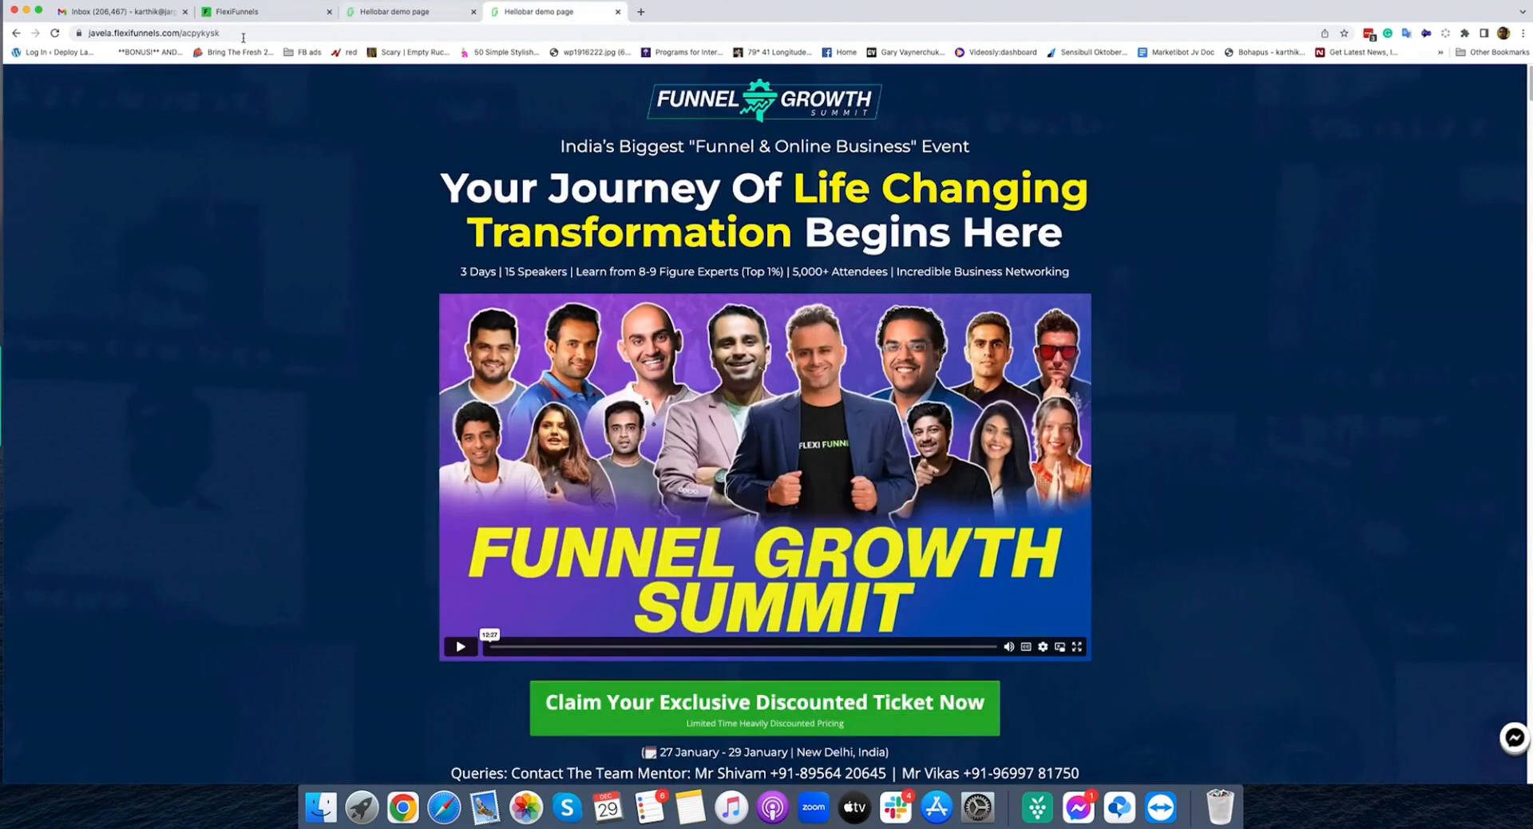
{"action": "left_click", "coordinate": [55, 32]}
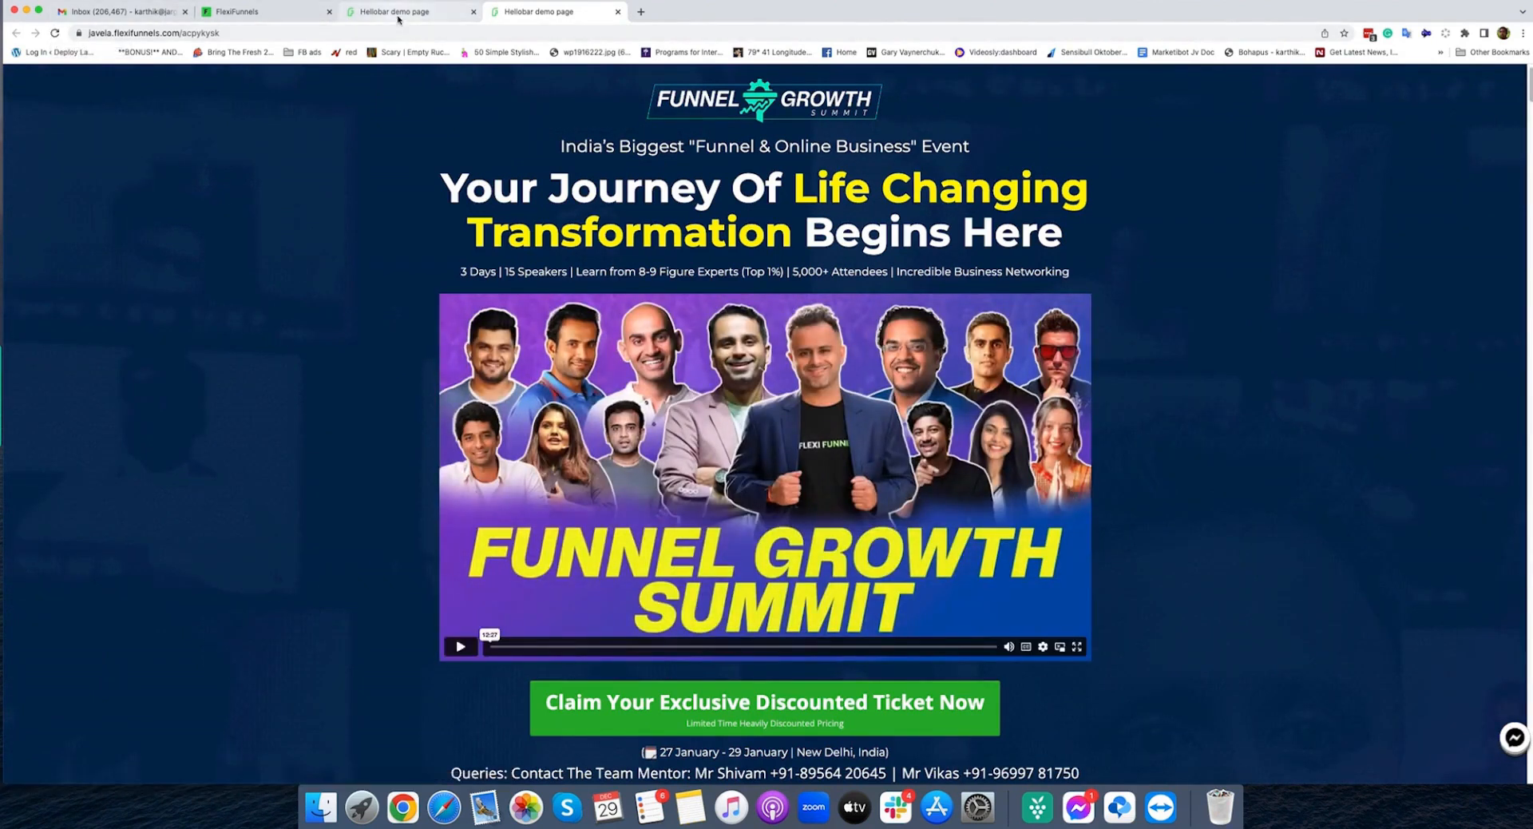
{"action": "left_click", "coordinate": [397, 17]}
{"action": "left_click", "coordinate": [54, 33]}
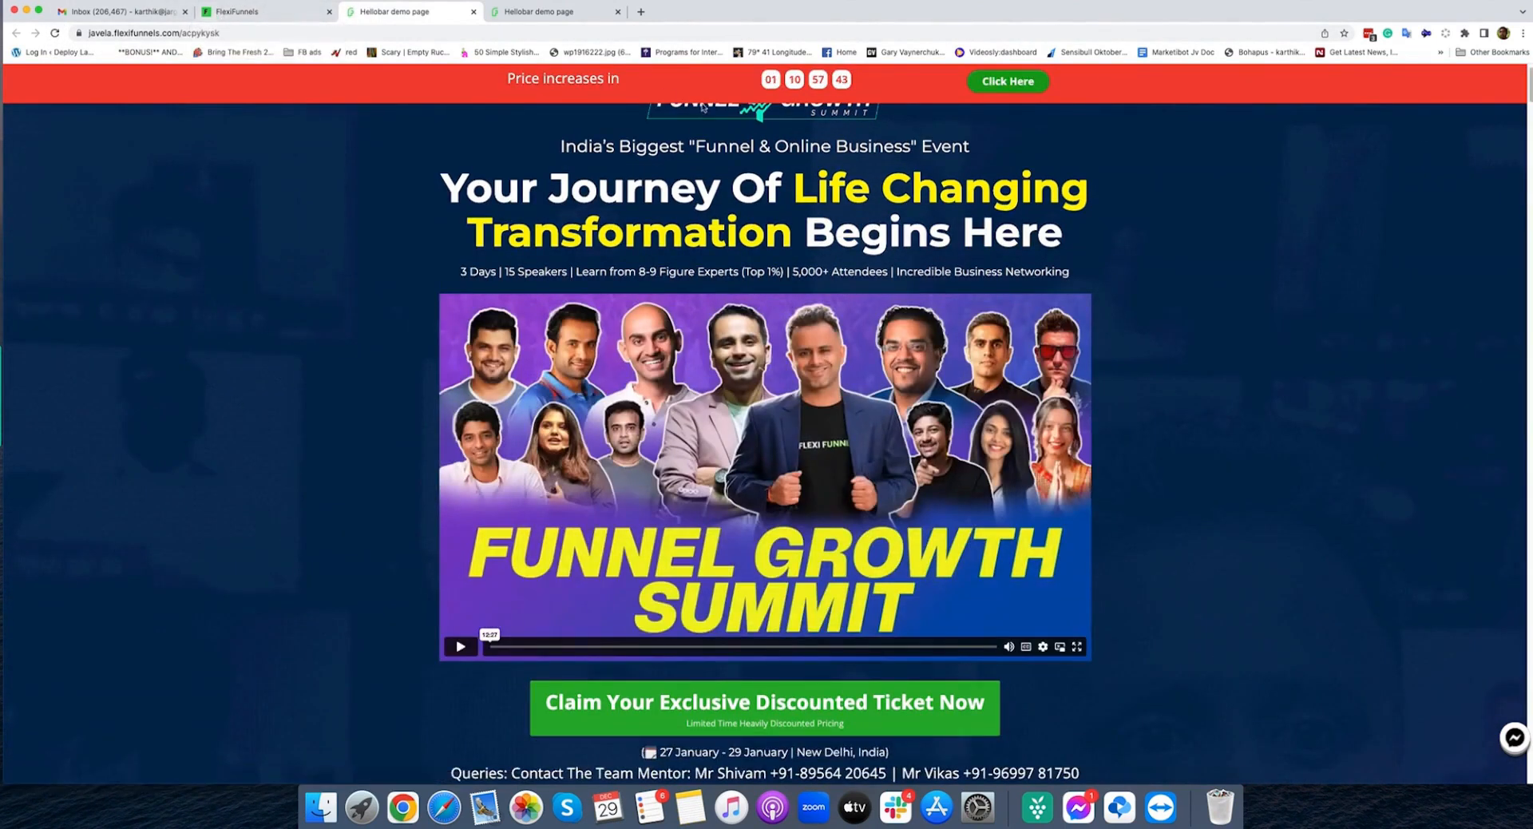
Check on the live page whether the countdown bar stays fixed while moving down through the speakers section
{"action": "scroll", "coordinate": [1119, 250], "scroll_direction": "down", "scroll_amount": 10}
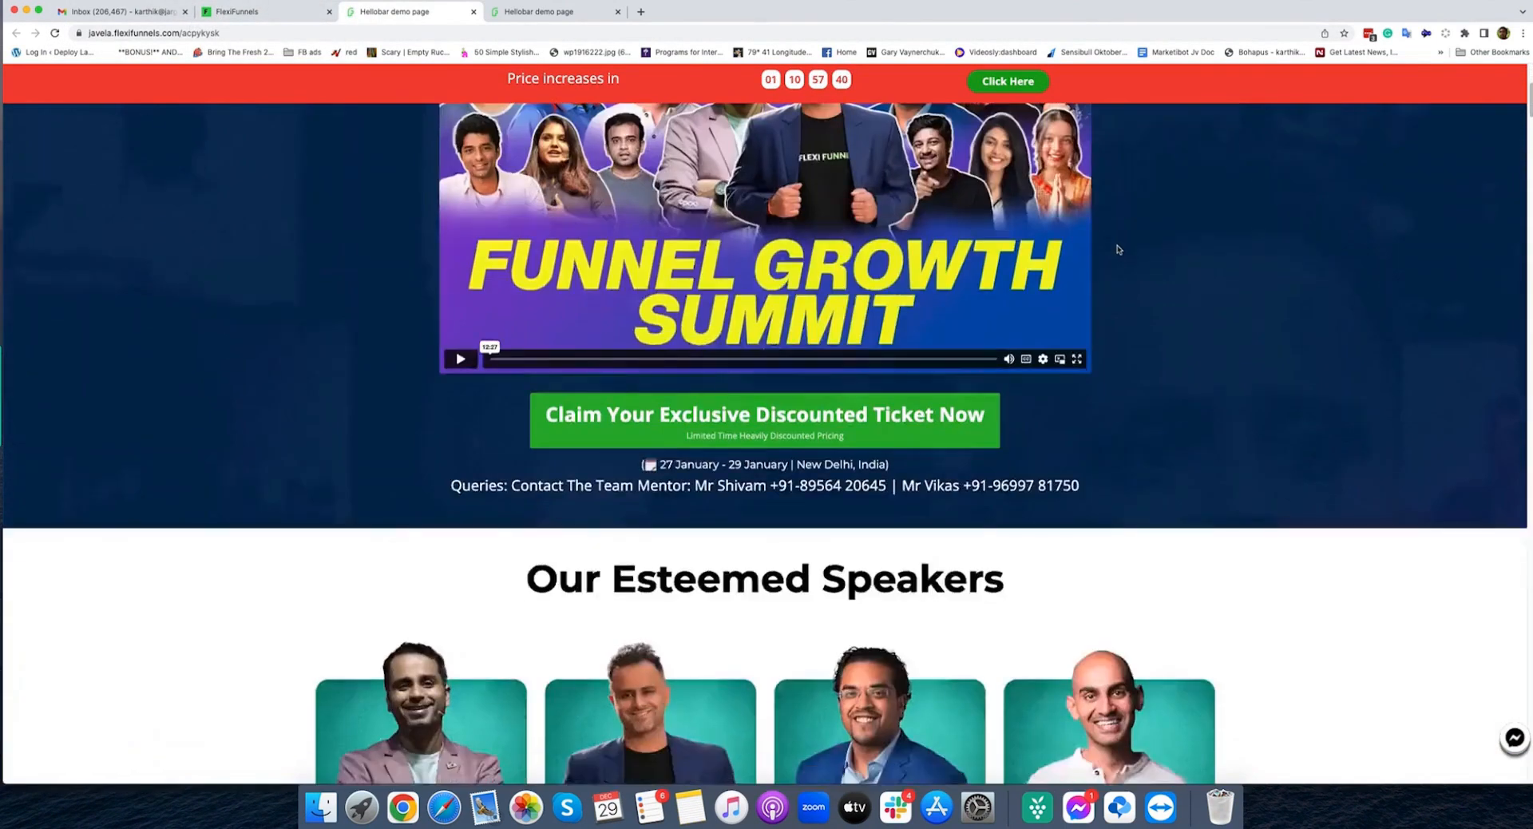
{"action": "scroll", "coordinate": [1118, 250], "scroll_direction": "down", "scroll_amount": 3}
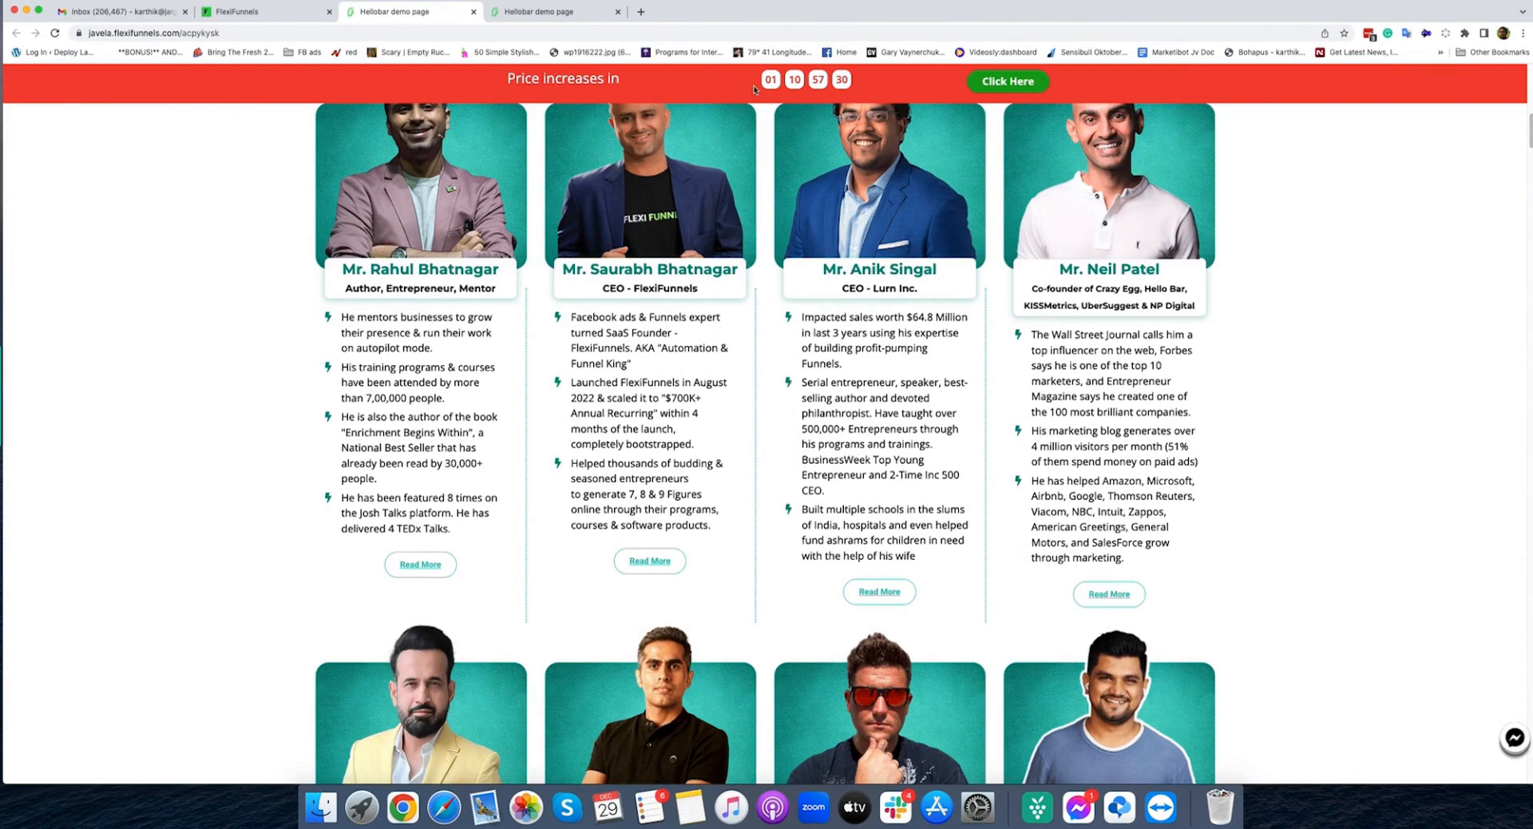
{"action": "scroll", "coordinate": [844, 140], "scroll_direction": "down", "scroll_amount": 5}
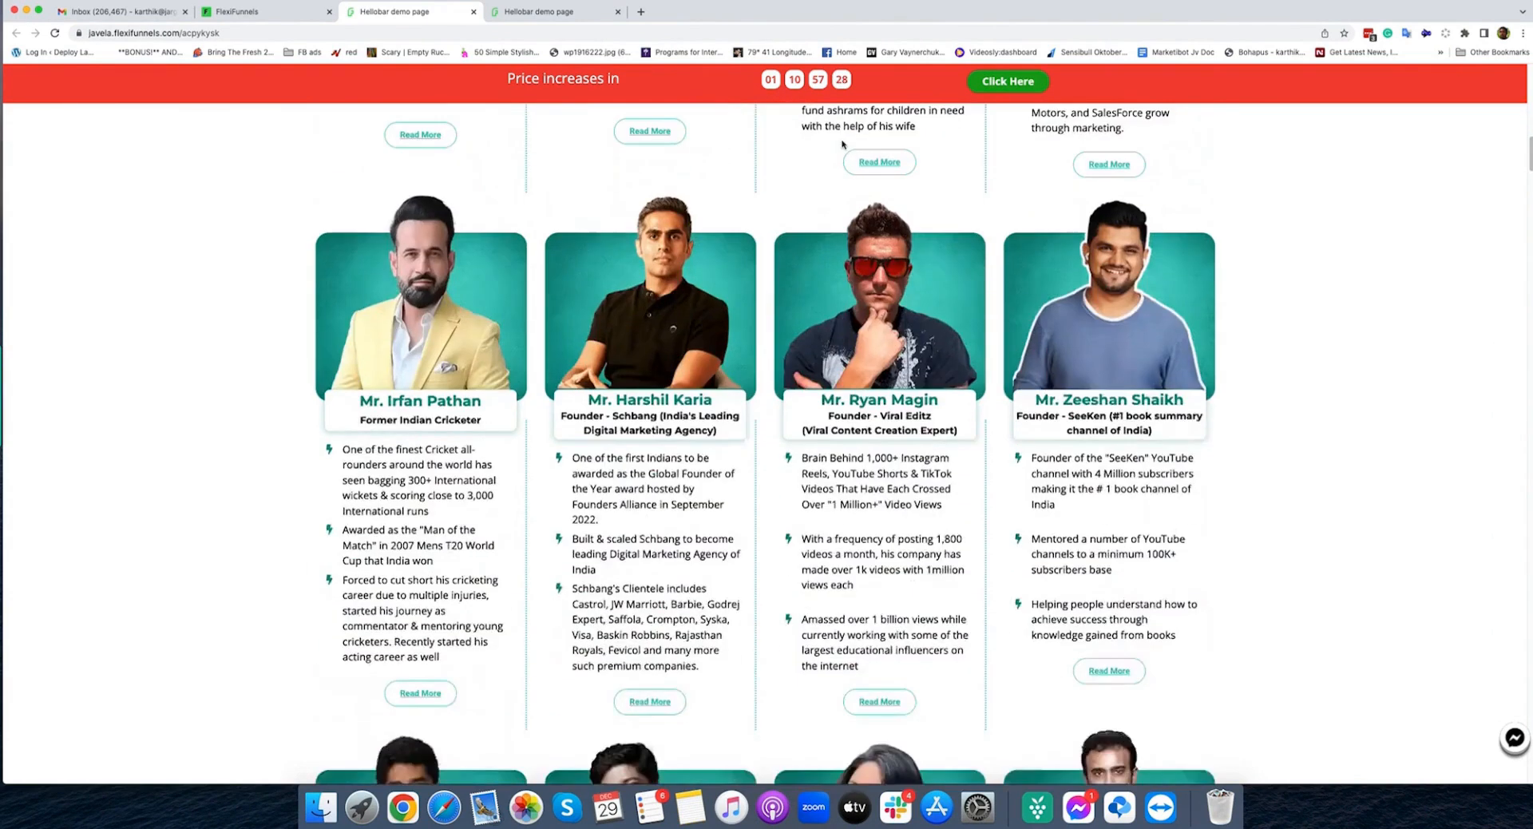
Check on the live page that the countdown bar stays in view through the reasons-to-attend and audience sections
{"action": "scroll", "coordinate": [842, 144], "scroll_direction": "down", "scroll_amount": 20}
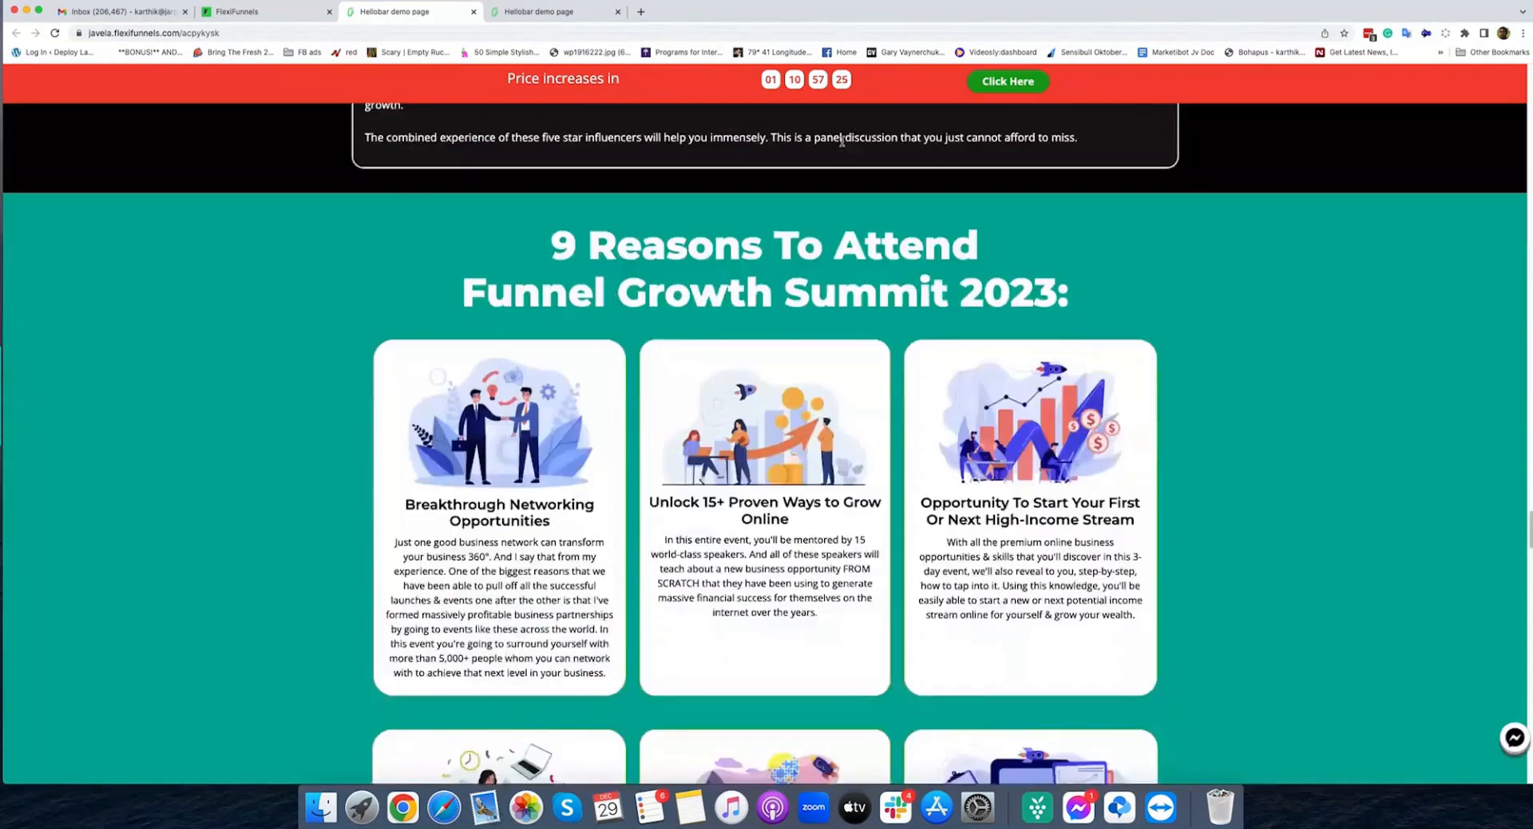
{"action": "scroll", "coordinate": [523, 80], "scroll_direction": "up", "scroll_amount": 15}
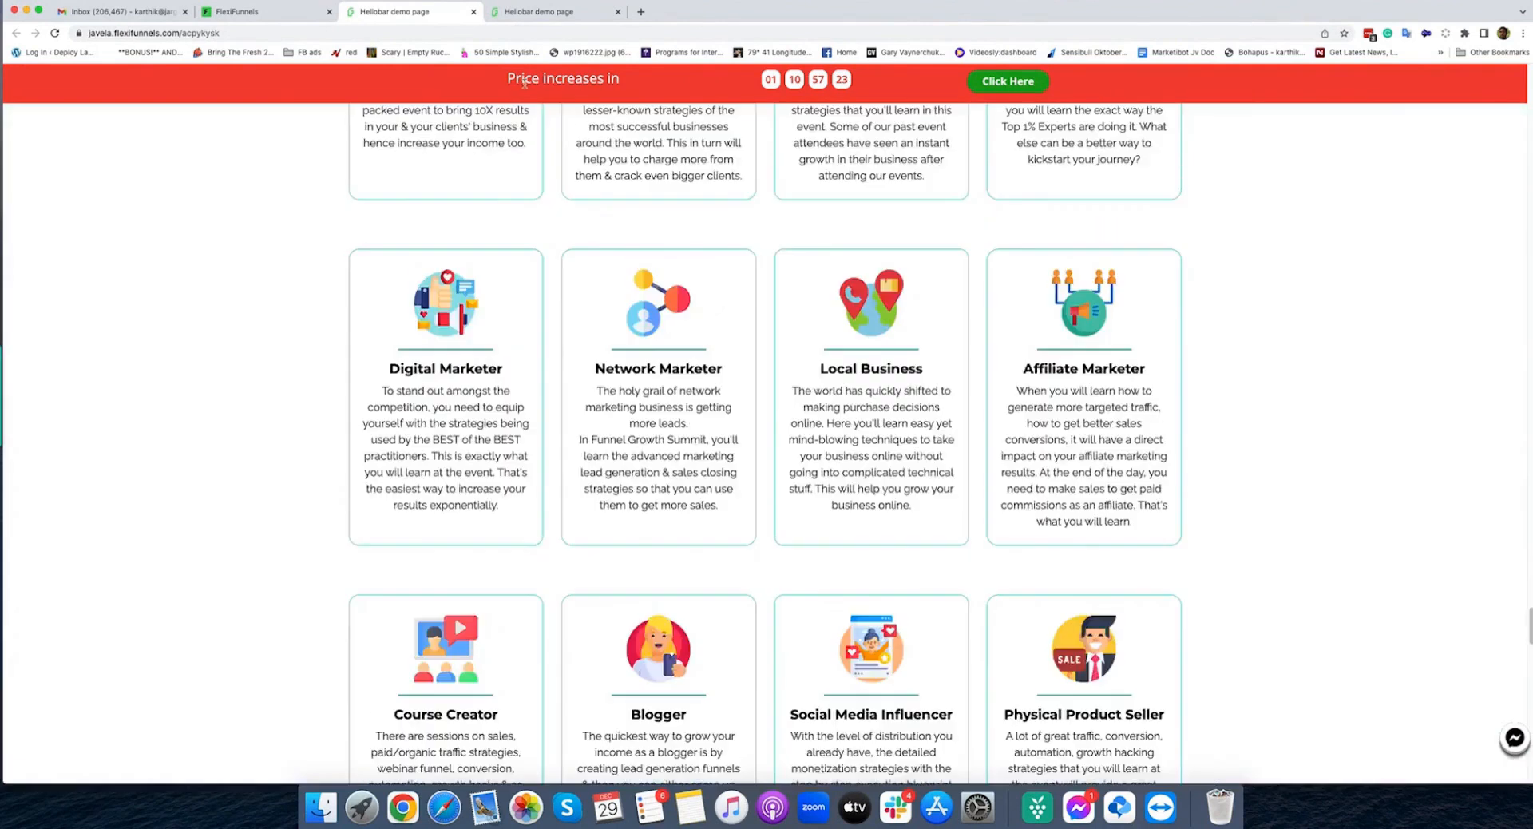
{"action": "scroll", "coordinate": [528, 80], "scroll_direction": "down", "scroll_amount": 5}
{"action": "scroll", "coordinate": [580, 82], "scroll_direction": "up", "scroll_amount": 20}
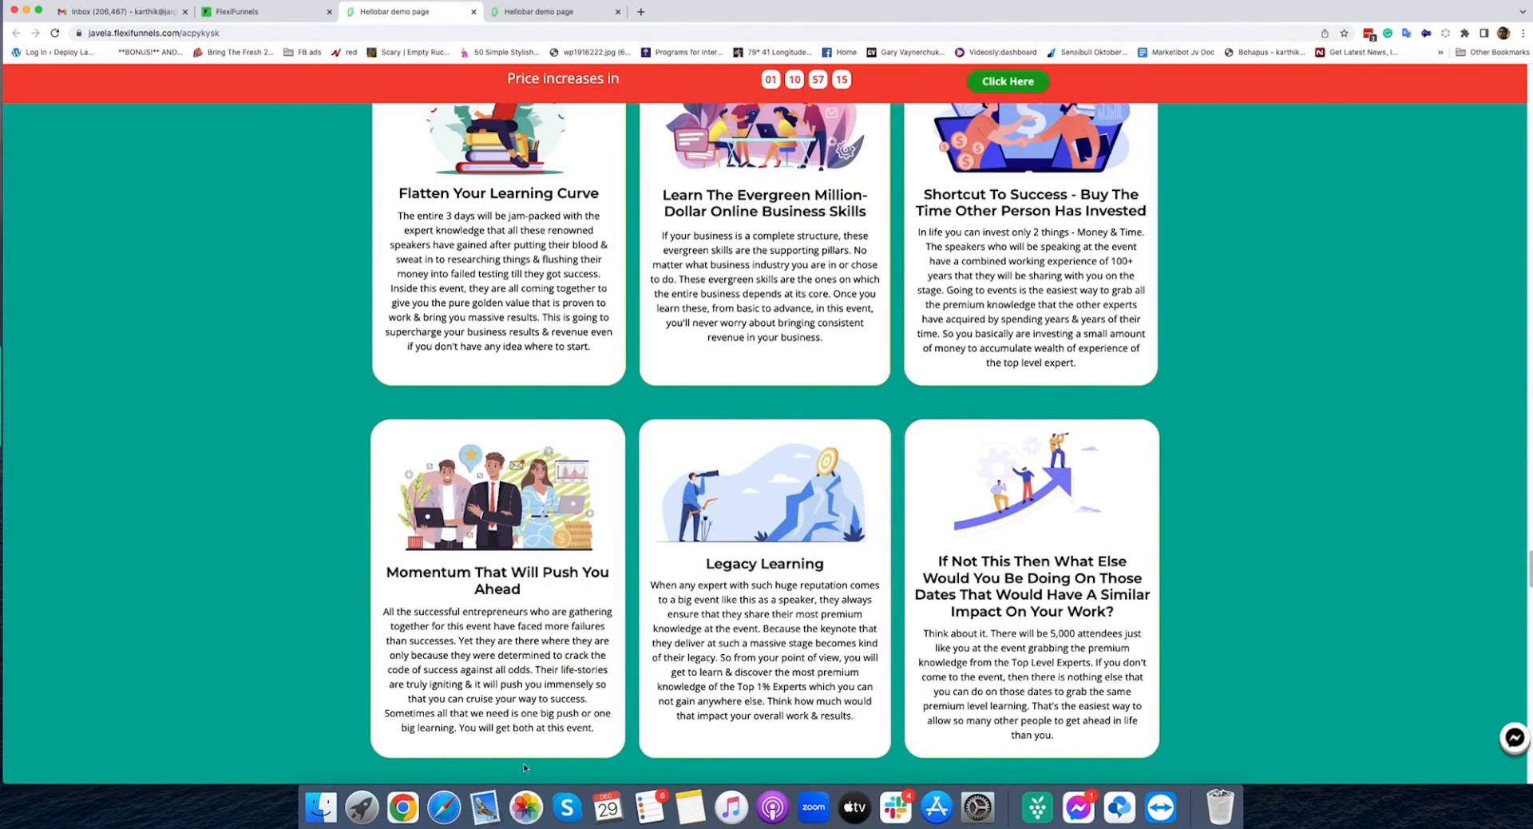
Return to the FlexiFunnels editor and set the red hello bar section's sticky position to On bottom
{"action": "left_click", "coordinate": [296, 12]}
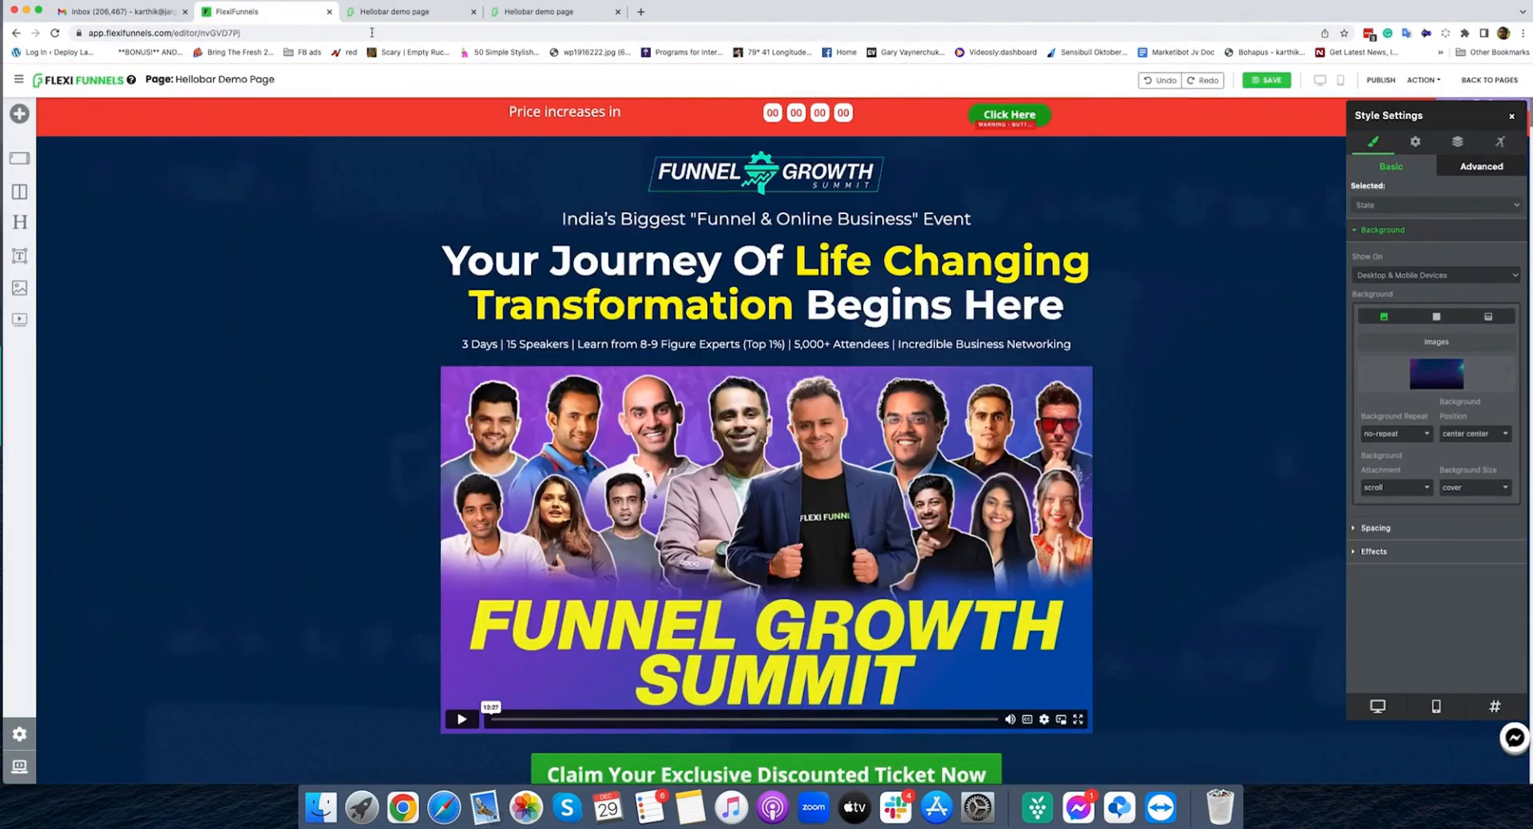
{"action": "left_click", "coordinate": [1156, 124]}
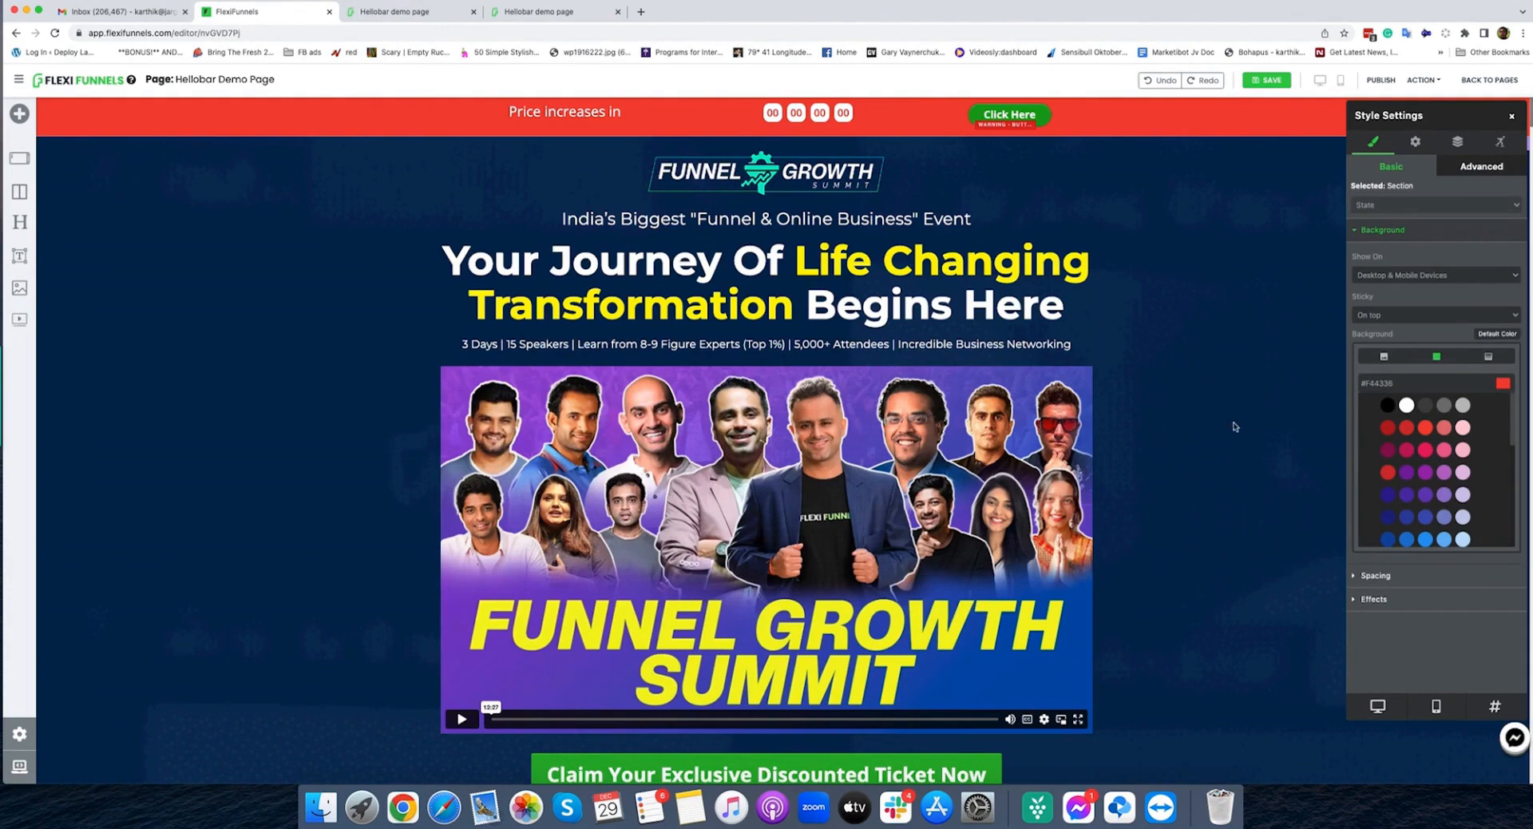
{"action": "left_click", "coordinate": [1366, 321]}
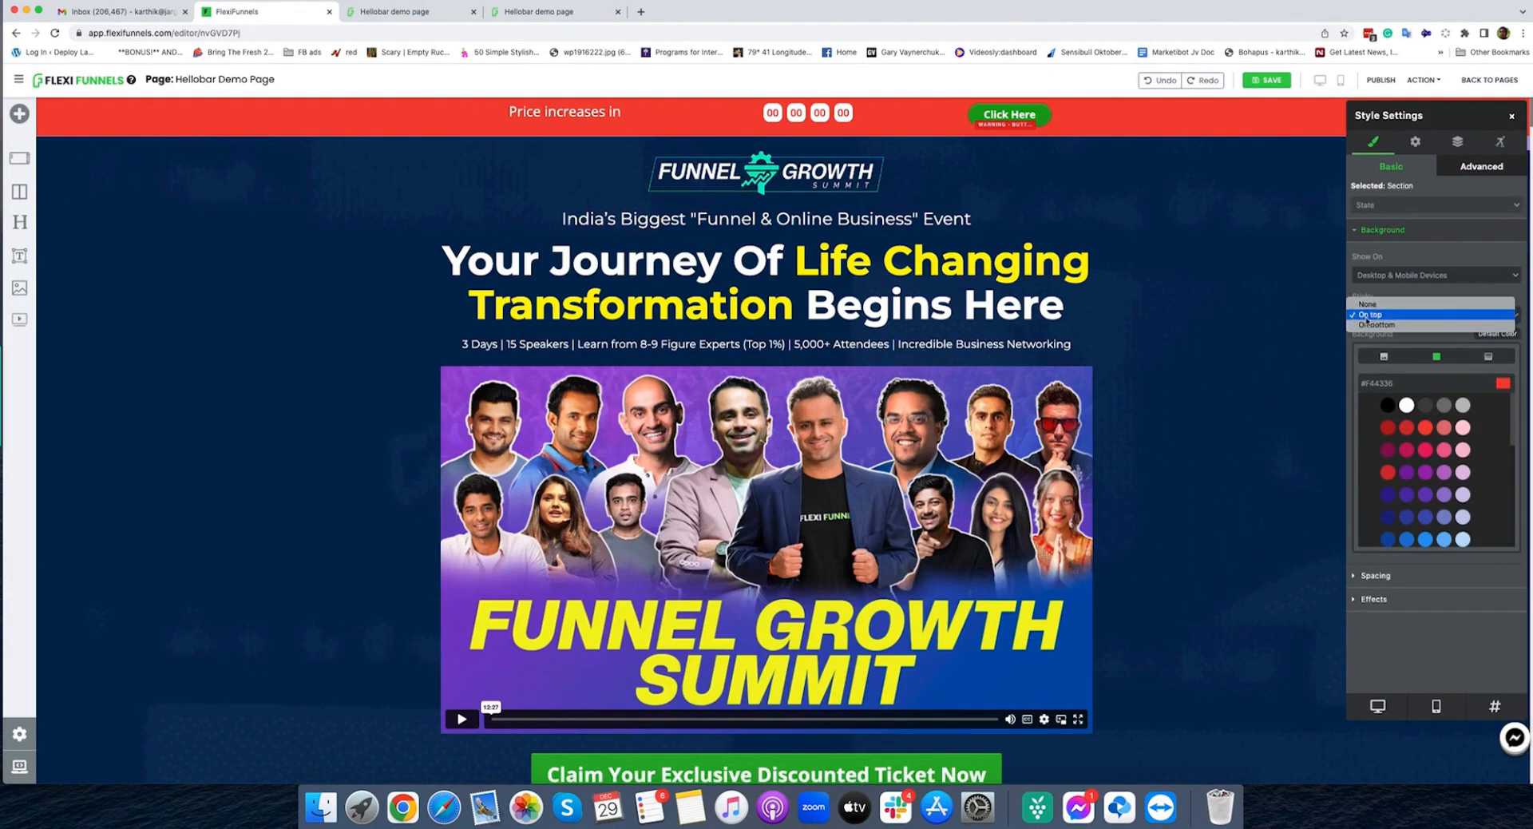
{"action": "left_click", "coordinate": [1371, 325]}
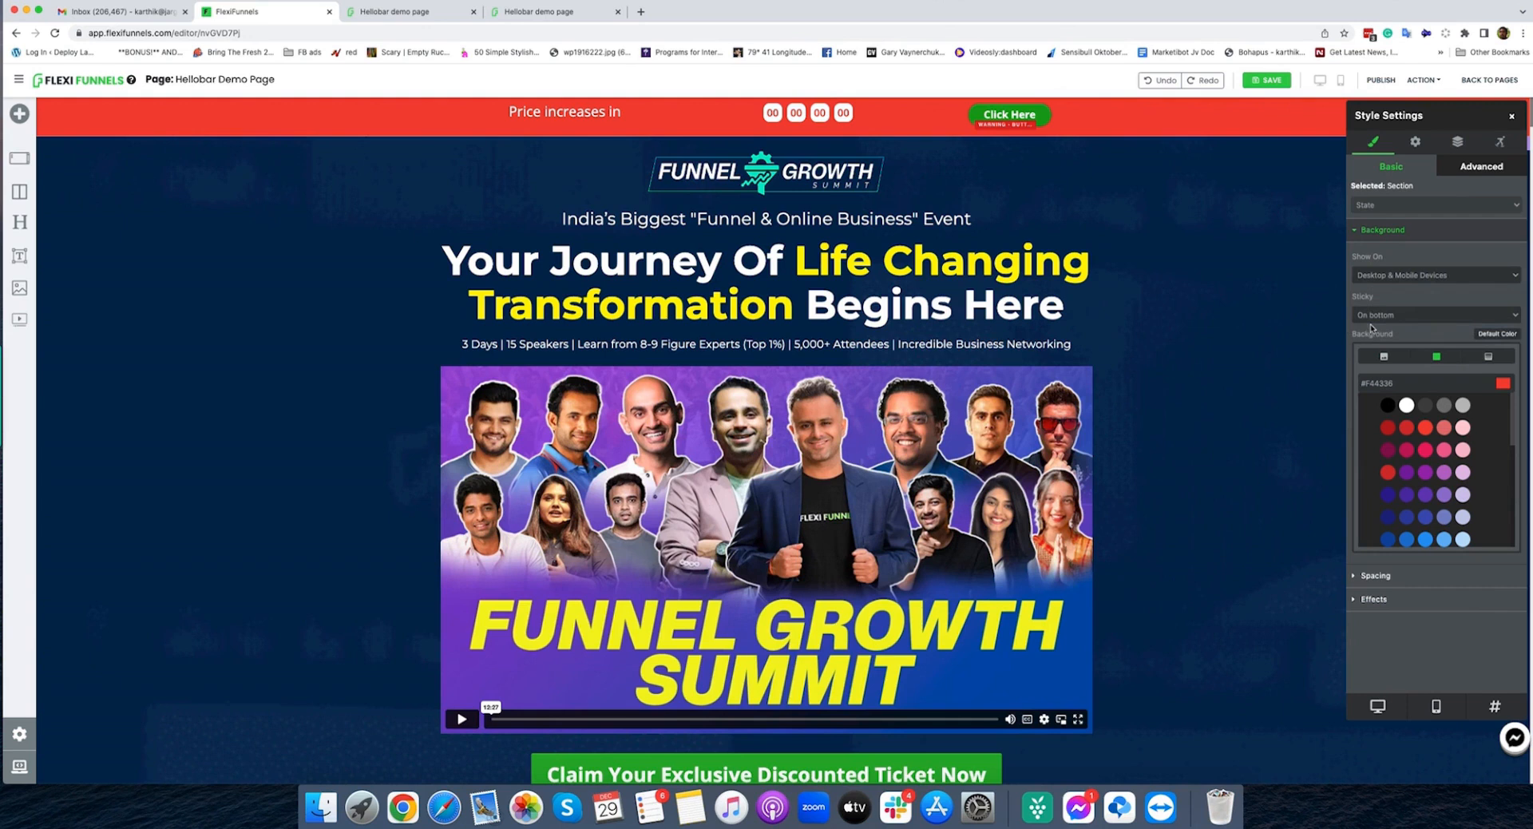
Publish the page and reload its live version to load the changed hello bar position
{"action": "left_click", "coordinate": [1383, 81]}
{"action": "left_click", "coordinate": [390, 10]}
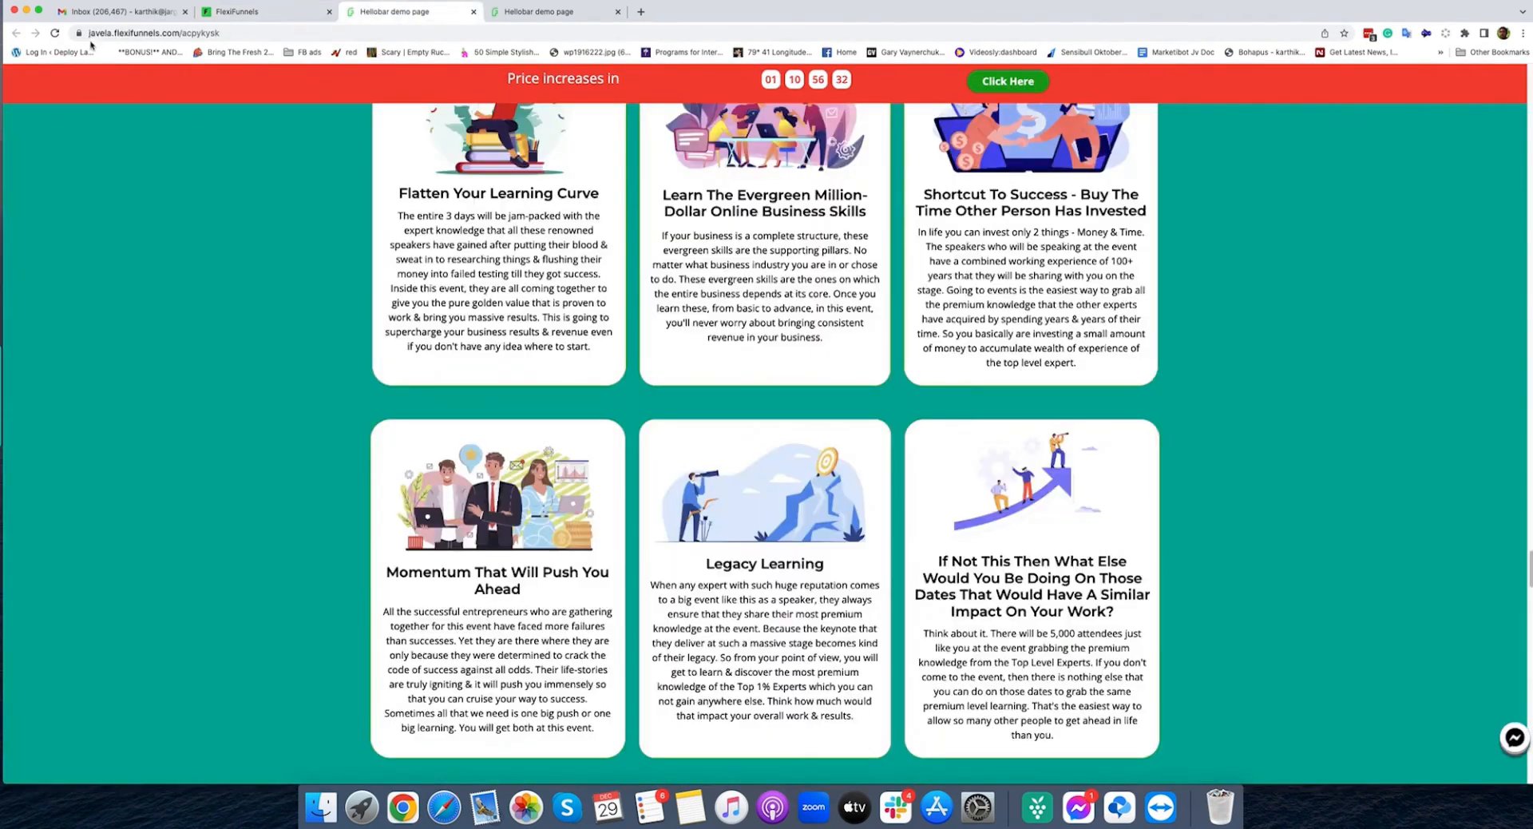
{"action": "left_click", "coordinate": [55, 33]}
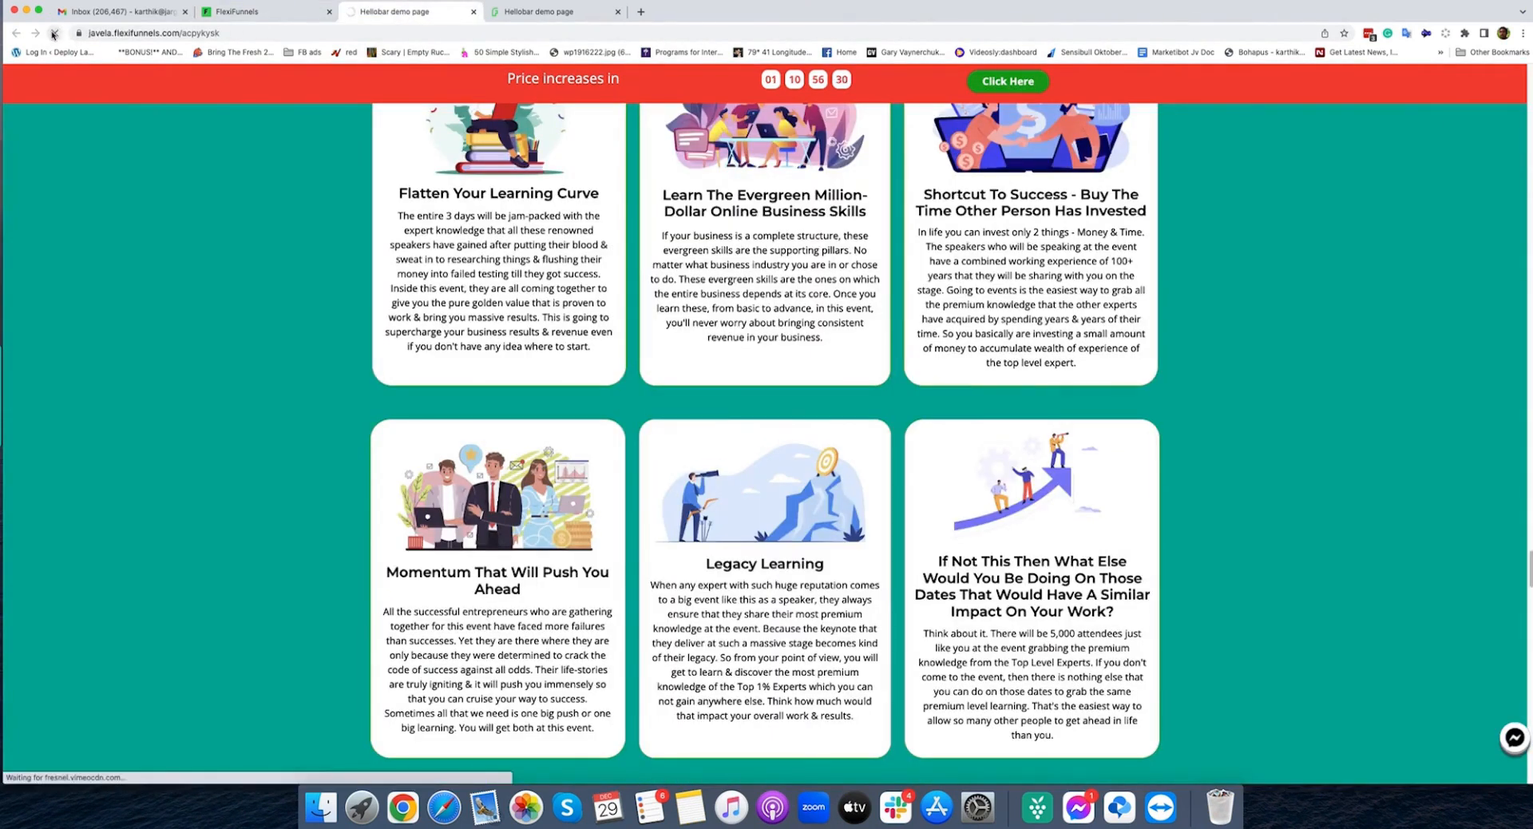